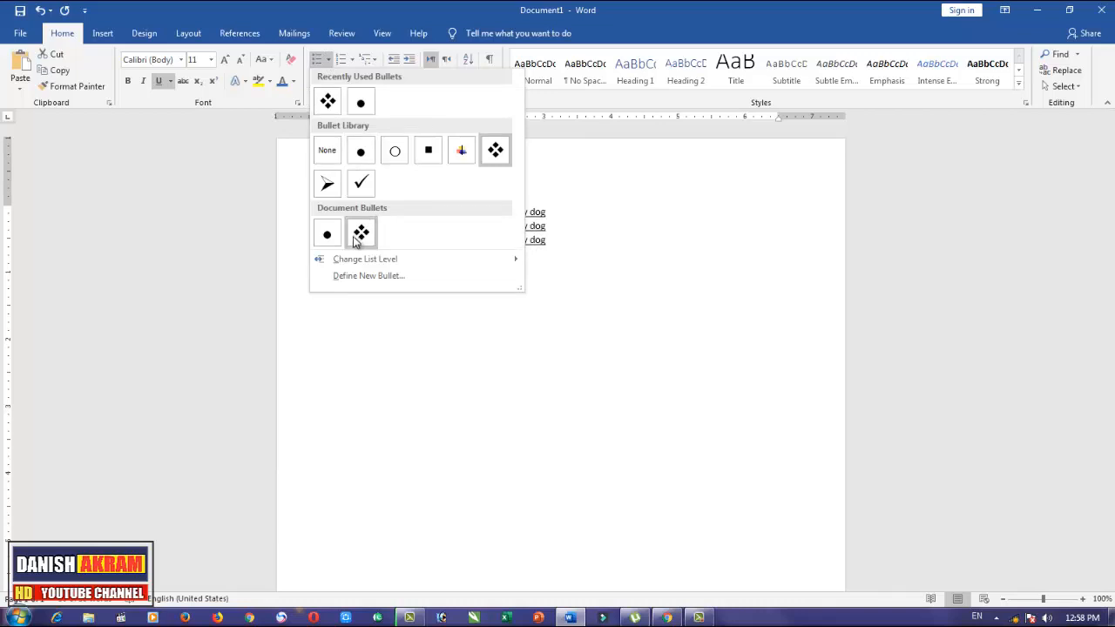
Give the three sentences arrowhead bullets, and replace the bullets with A. B. C. numbering
left_click(327, 183)
left_click_drag(441, 251, 376, 202)
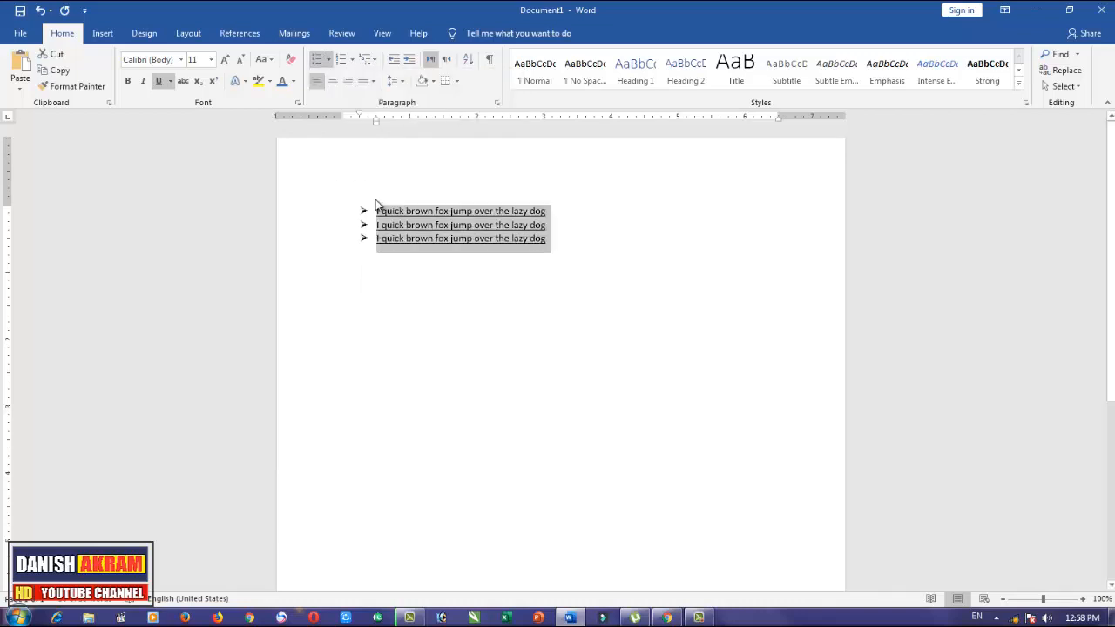
left_click(353, 61)
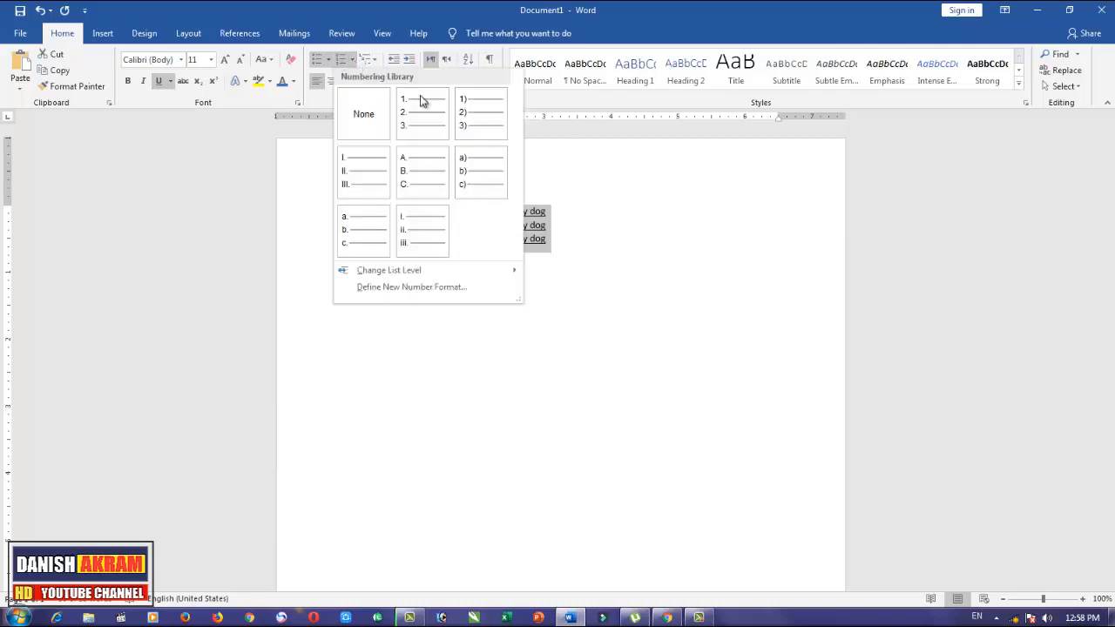
left_click(446, 184)
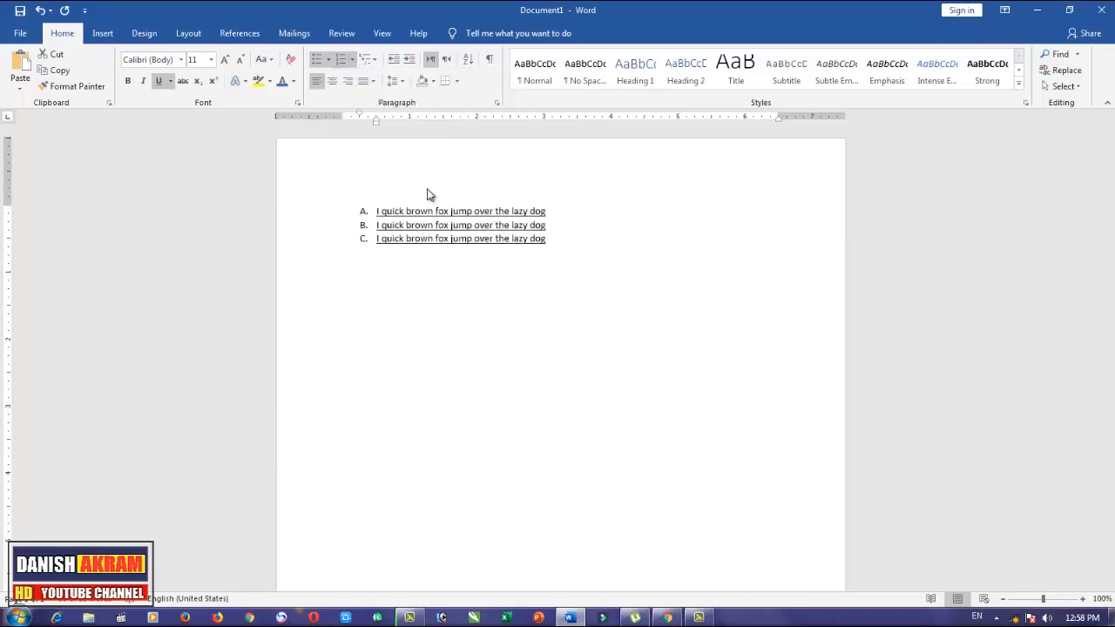
Apply the 1) a) i) multilevel list format to the three selected sentences
left_click(353, 59)
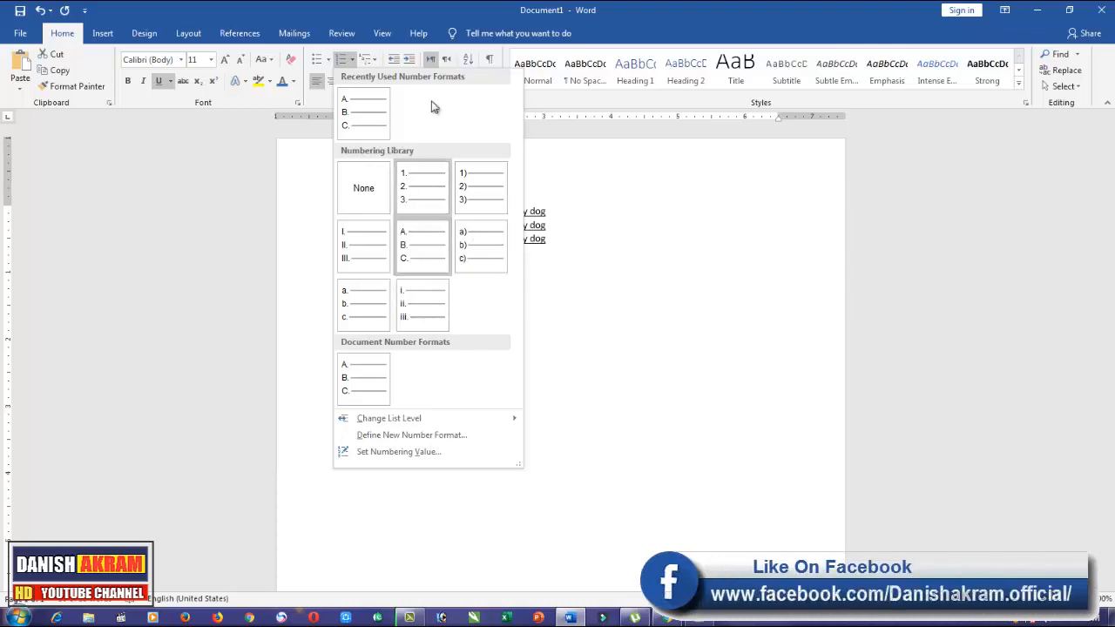
left_click(376, 66)
left_click(376, 66)
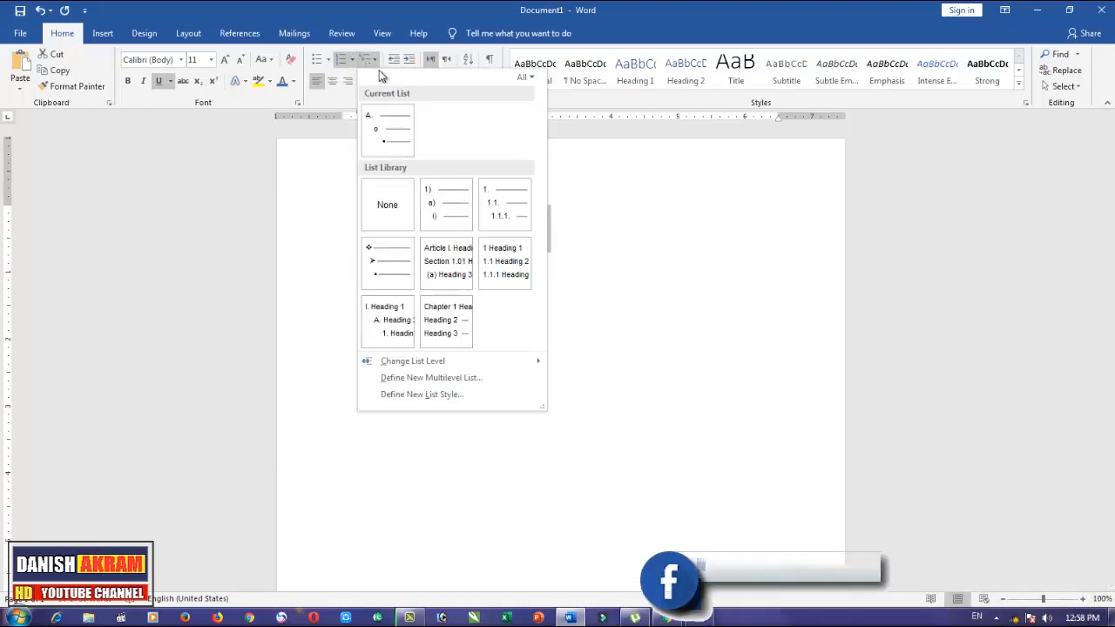
left_click(426, 209)
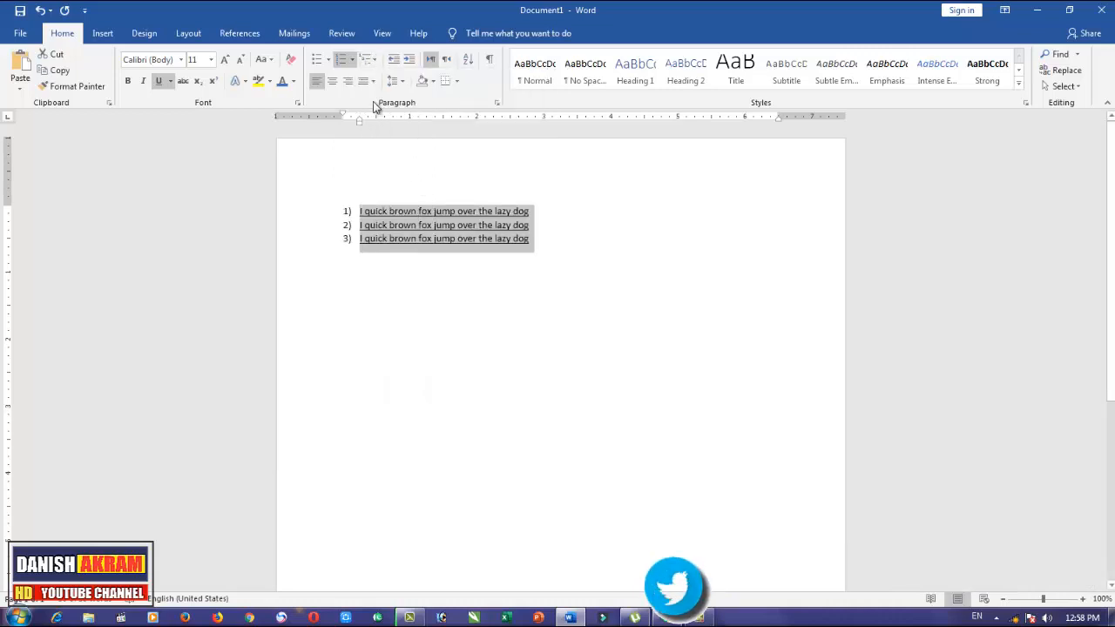
Switch the selected sentences to the multilevel list style with I. Heading 1 and A. Heading 2 levels
left_click(369, 61)
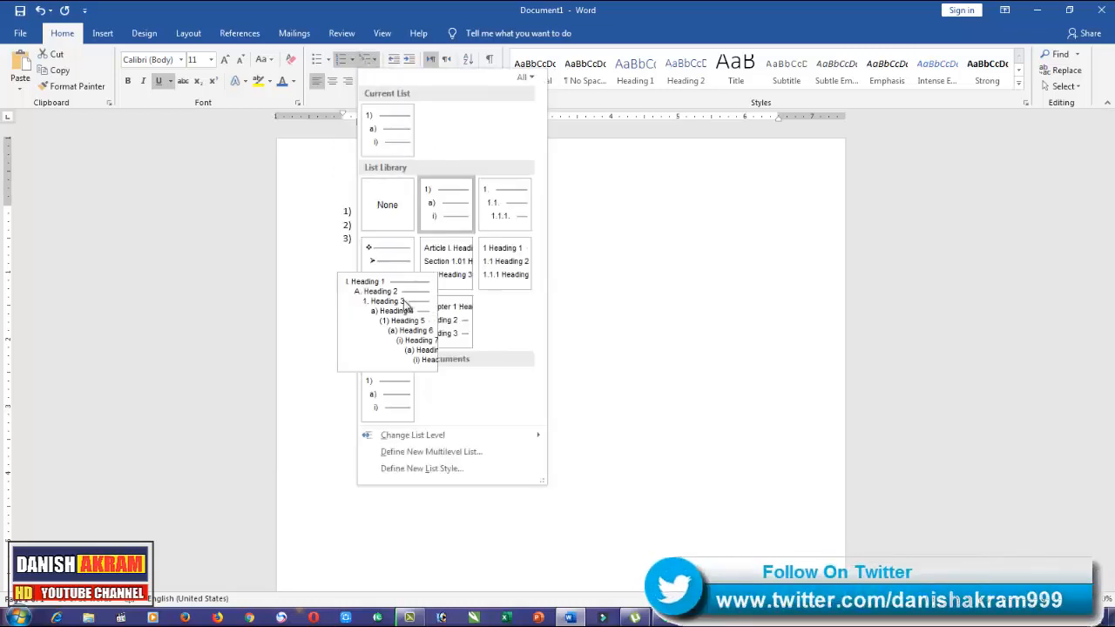
left_click(406, 302)
left_click(366, 63)
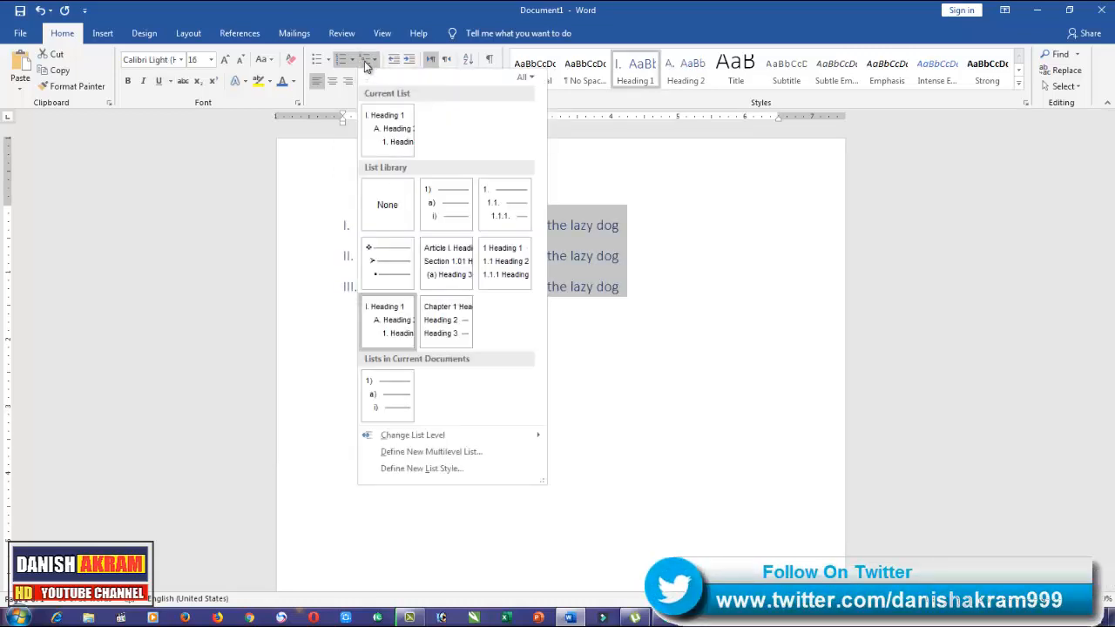
left_click(386, 189)
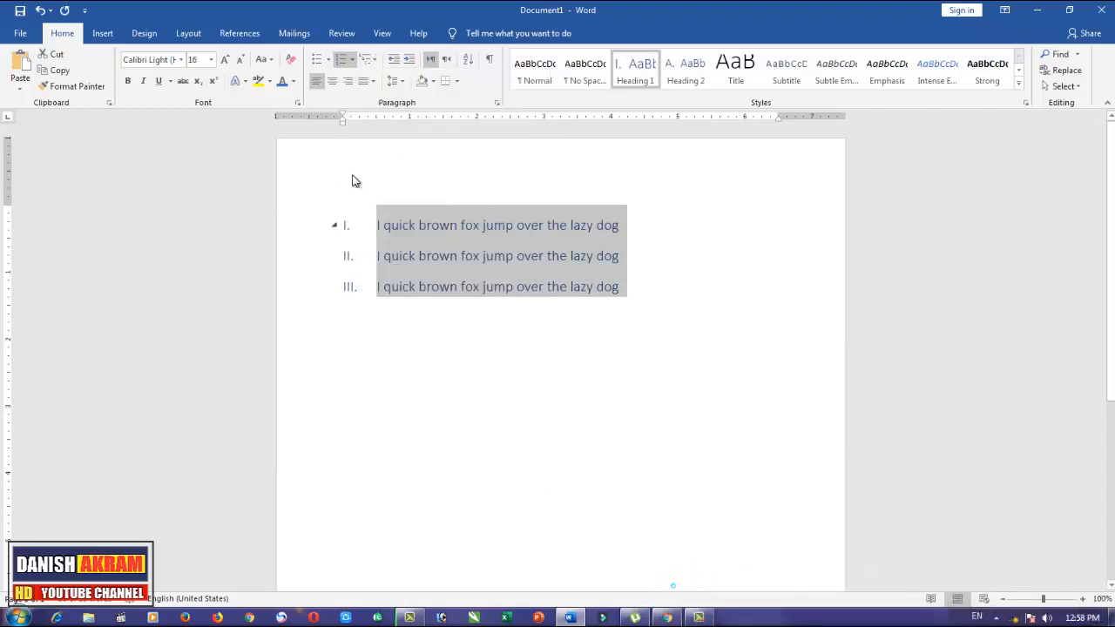
Try centered and right alignment on the selected list, and finish with it justified
left_click(333, 81)
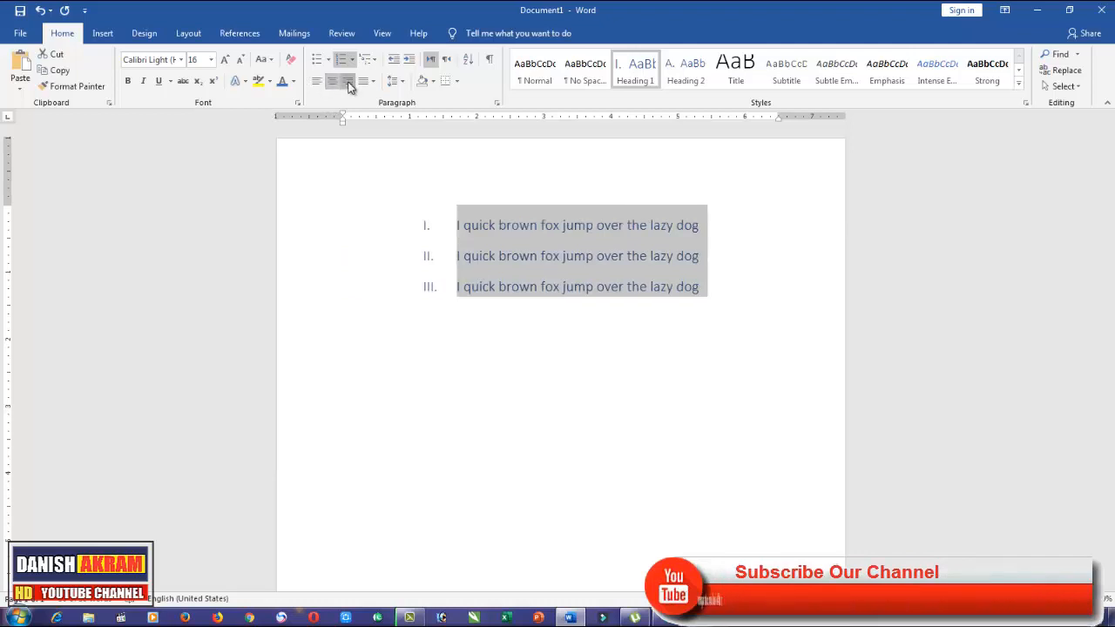
left_click(348, 85)
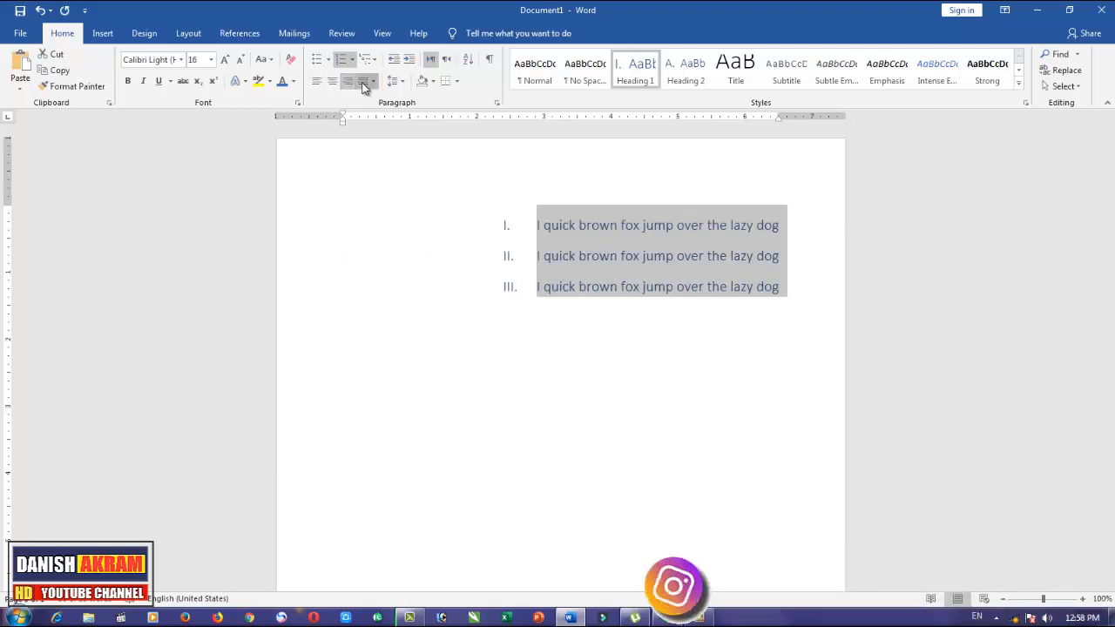
left_click(373, 81)
left_click(392, 119)
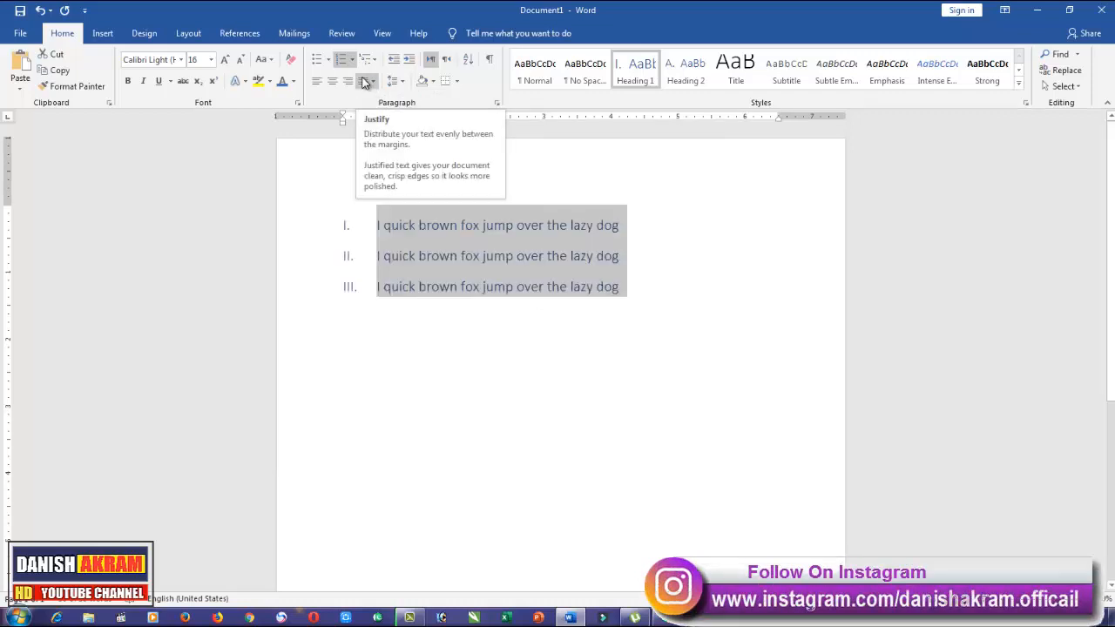
left_click(373, 81)
left_click(382, 114)
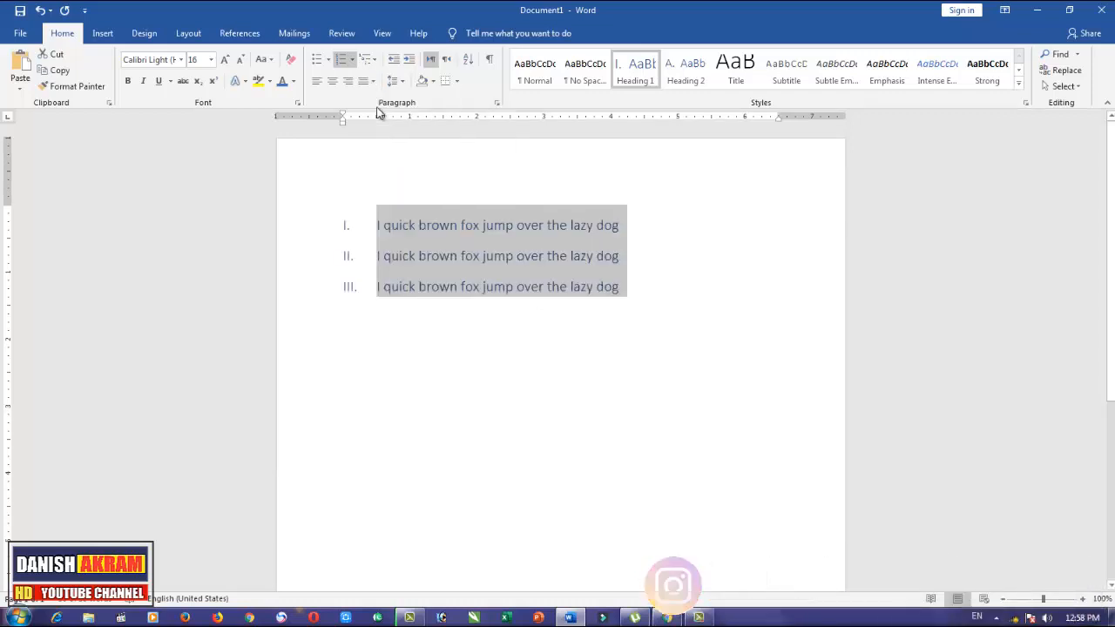
Append several lines of random filler characters, beginning with "hgjhfghldkl; l;", to the end of the first list item
left_click(619, 225)
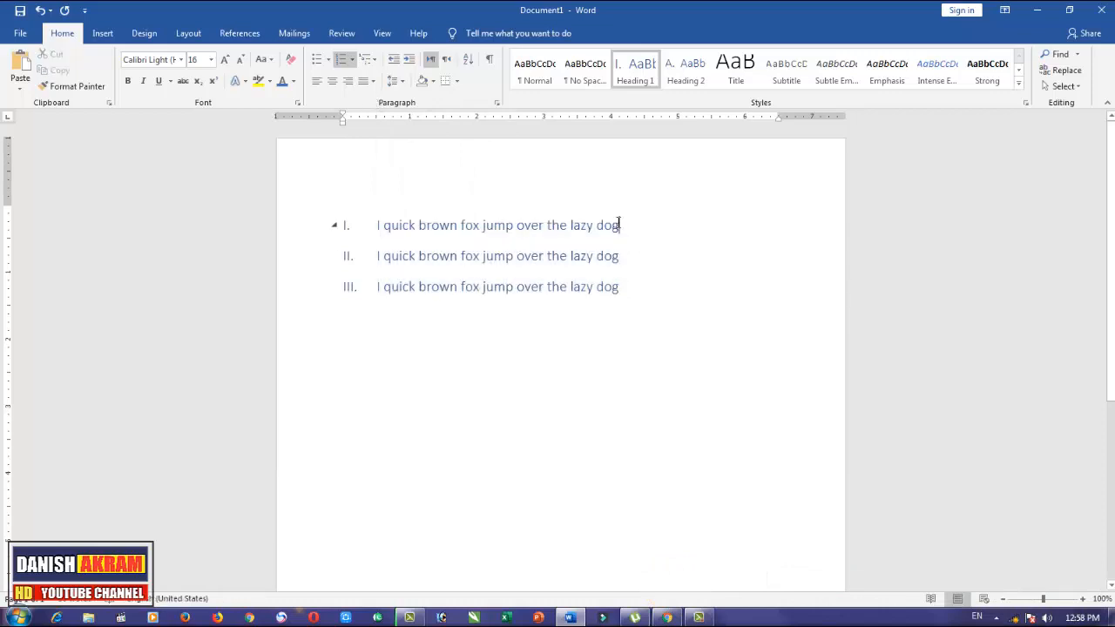
type("hgjhfghldkl; l; ")
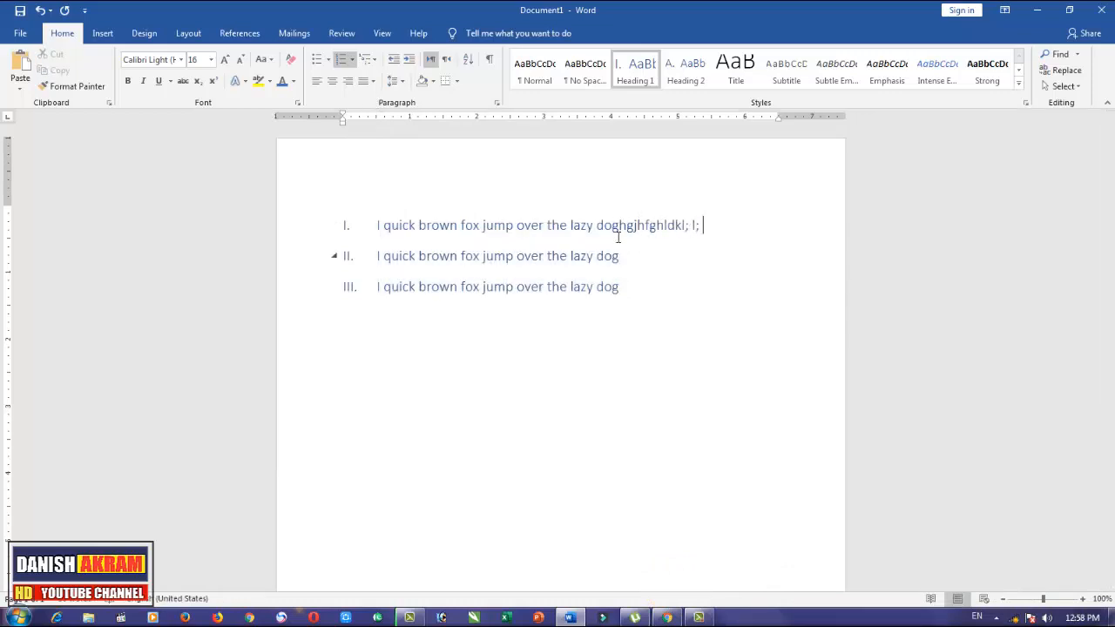
type("kf;lgk;sdflkg;dlfkgl;fkg;ldkgd;lfkgdl;fkgdl;sfkg")
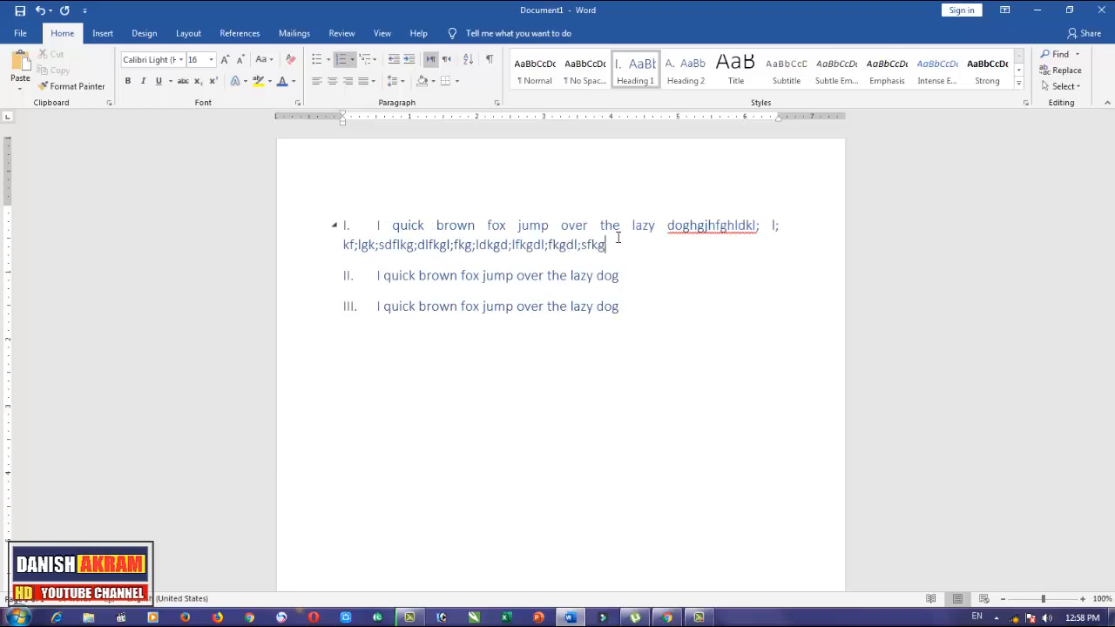
type("dlf;skgdl;gksdl;fkgsdl;fgksdl;fkgsdl;fkgk")
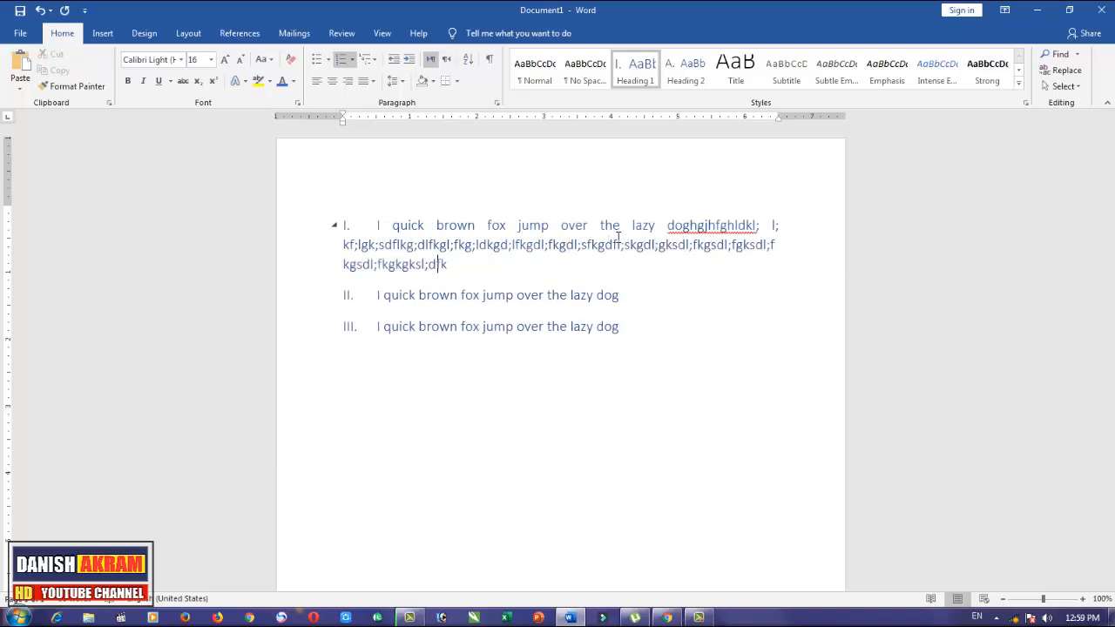
type("gksl;dfkgl;sdfkgl;sdfkgsdl;fkgl;sdfkgl;sdfkgl;dsfgk;sdlfkgsdl;fgk;sdlffkgl;skgl;sdkgl;sd")
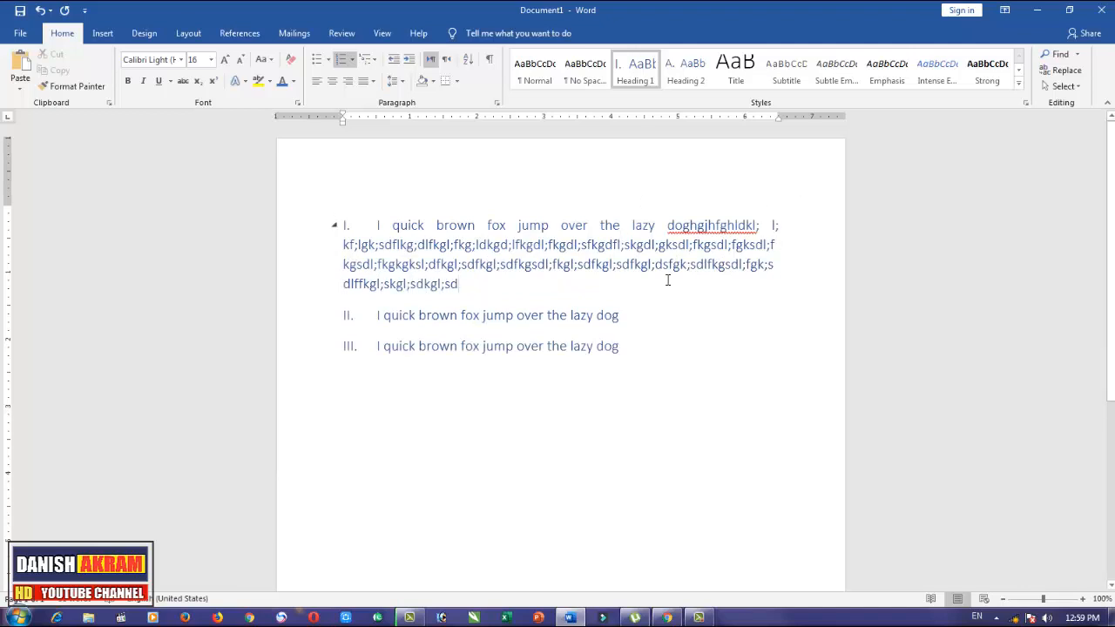
Select the whole document, try Justify Medium alignment on it, and return it to plain Justify
triple_click(279, 202)
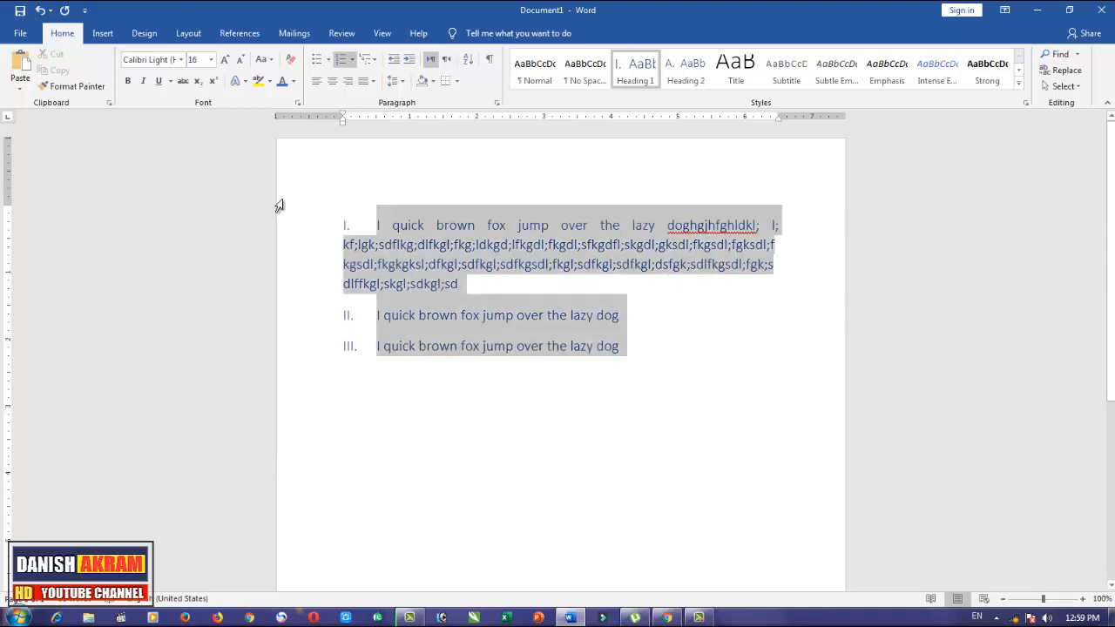
left_click(373, 81)
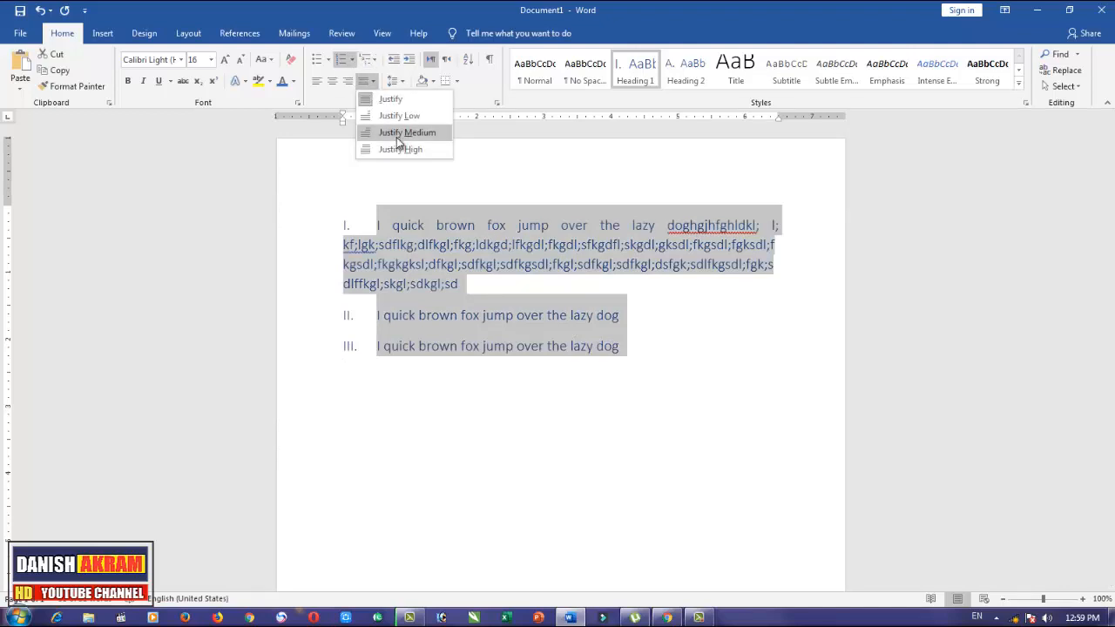
left_click(396, 136)
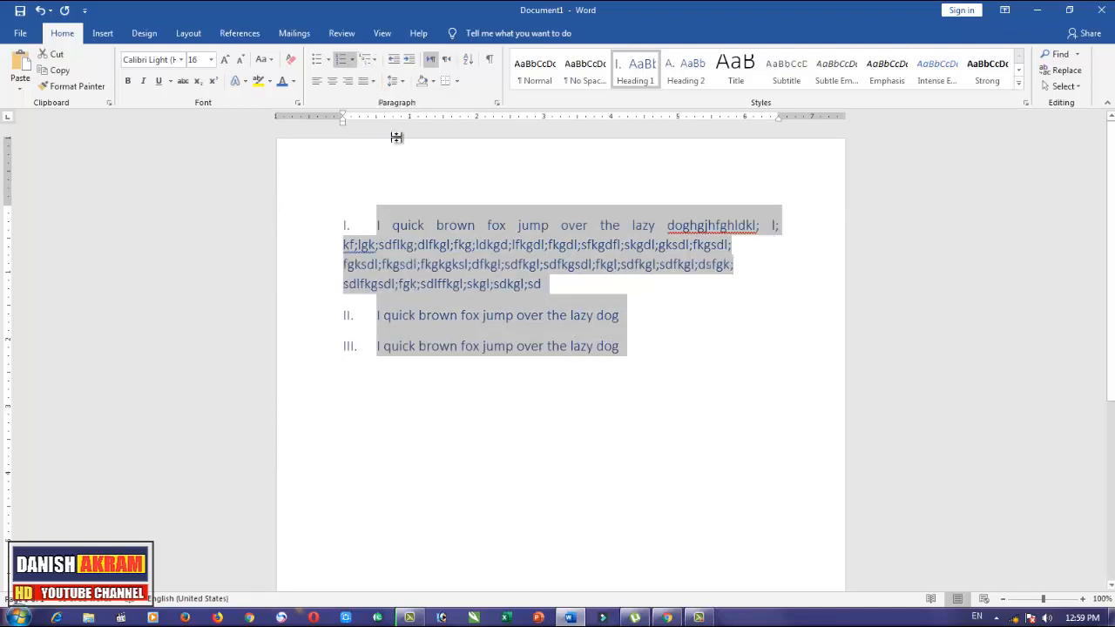
left_click(397, 81)
left_click(366, 80)
left_click(373, 81)
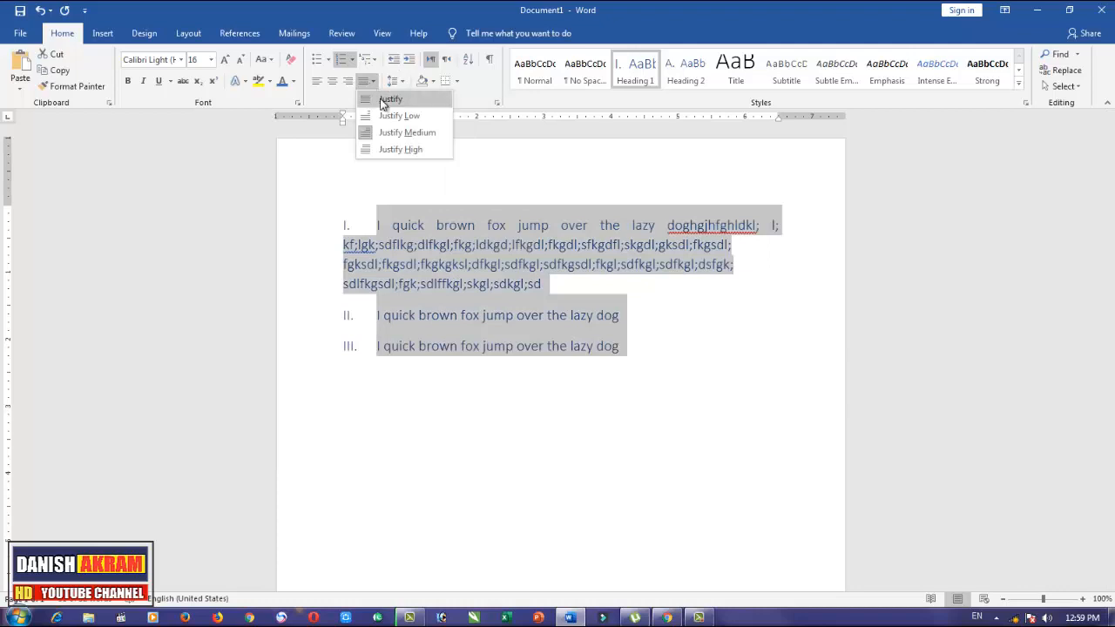
left_click(384, 101)
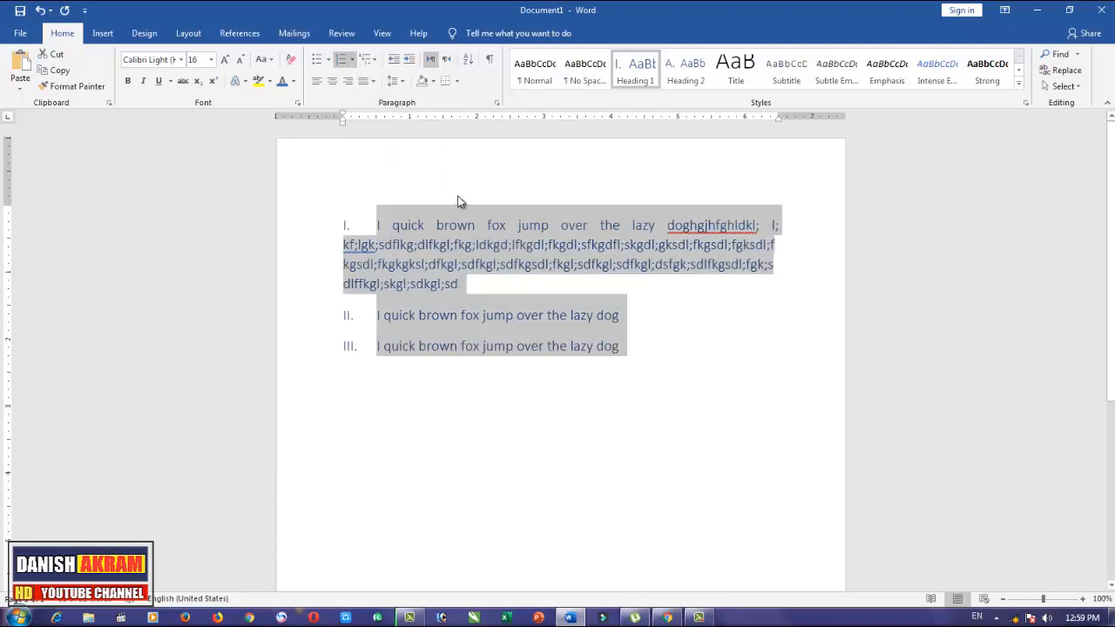
Increase the indent of the selected list three levels and decrease it again by three levels
left_click(410, 58)
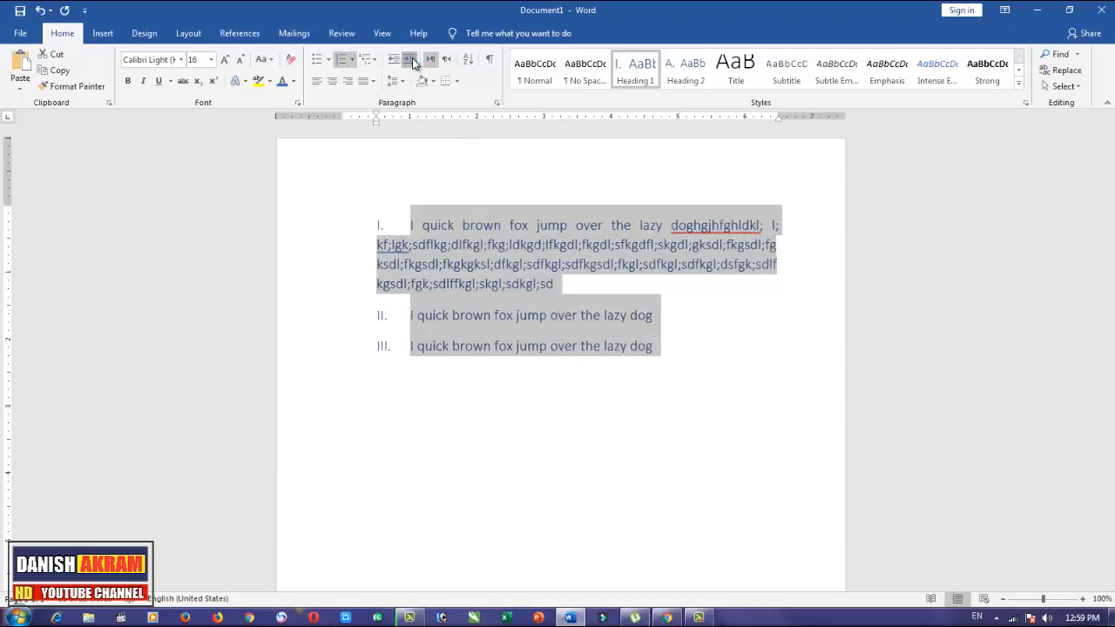
left_click(410, 58)
left_click(411, 58)
left_click(394, 60)
left_click(394, 60)
left_click(394, 60)
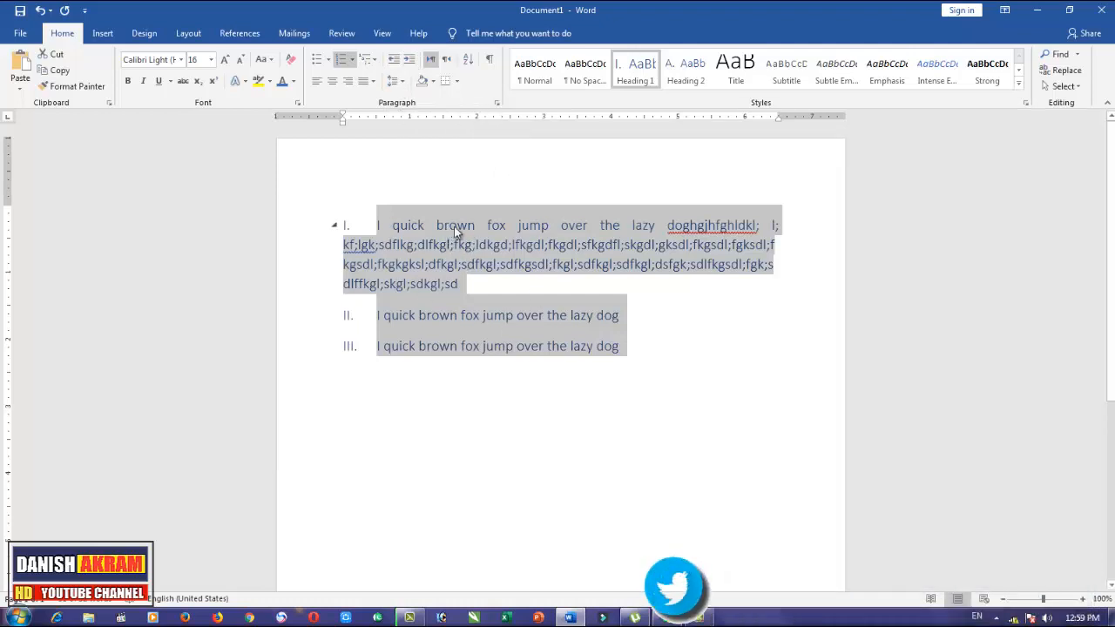
Set the line spacing of all the text to 2.5 and remove the space before the paragraphs
left_click(396, 80)
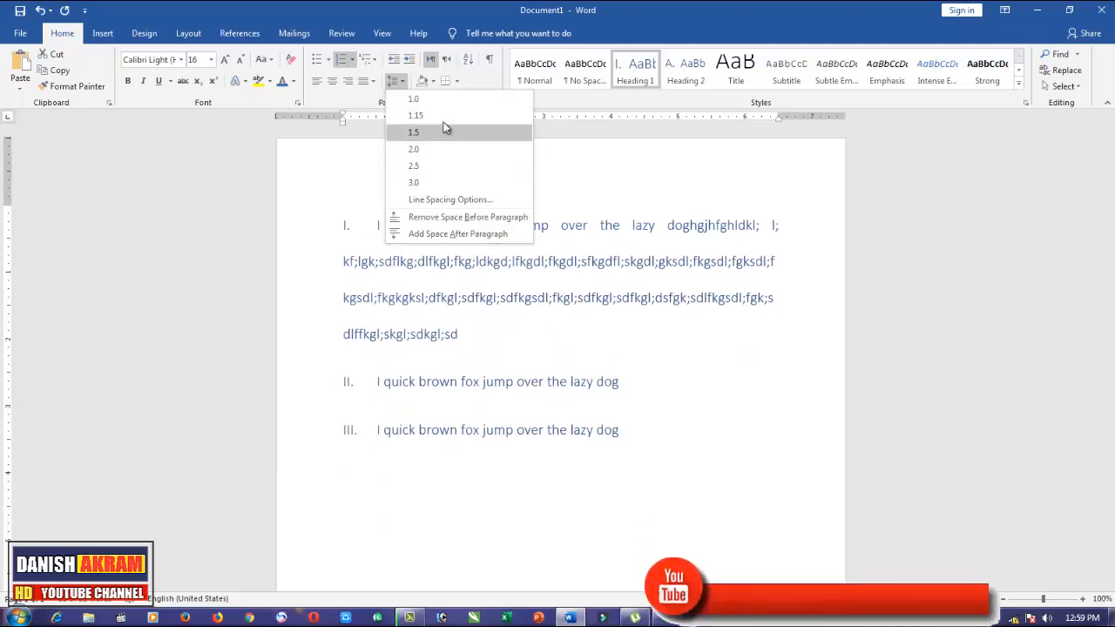
left_click(430, 166)
key("ctrl+a")
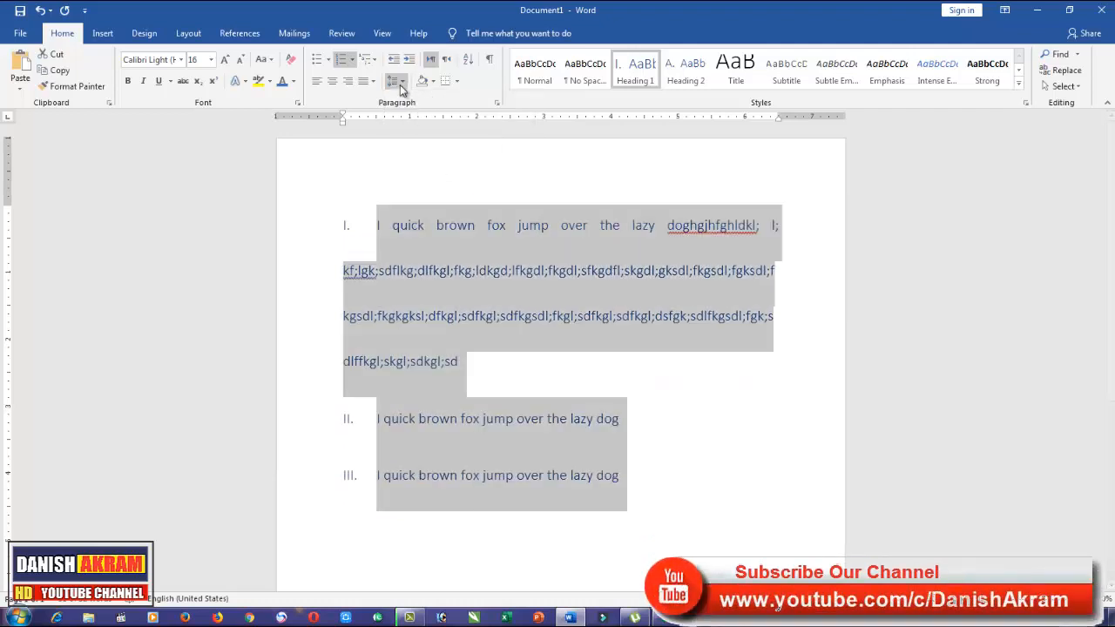
left_click(400, 83)
left_click(438, 216)
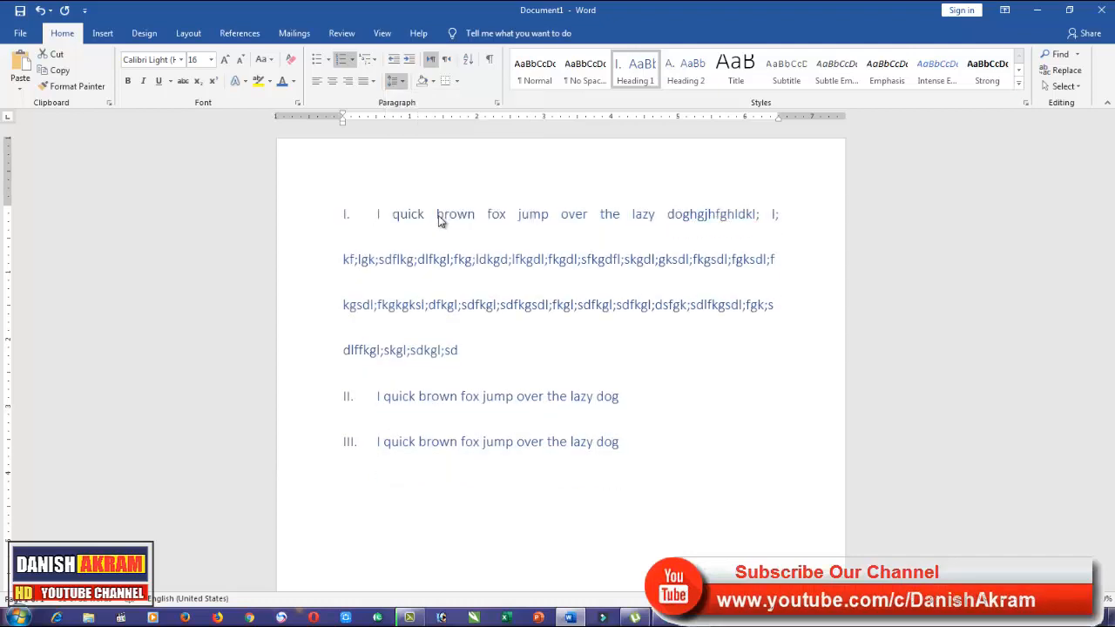
Set the line spacing of the whole list to 1.0
left_click(393, 81)
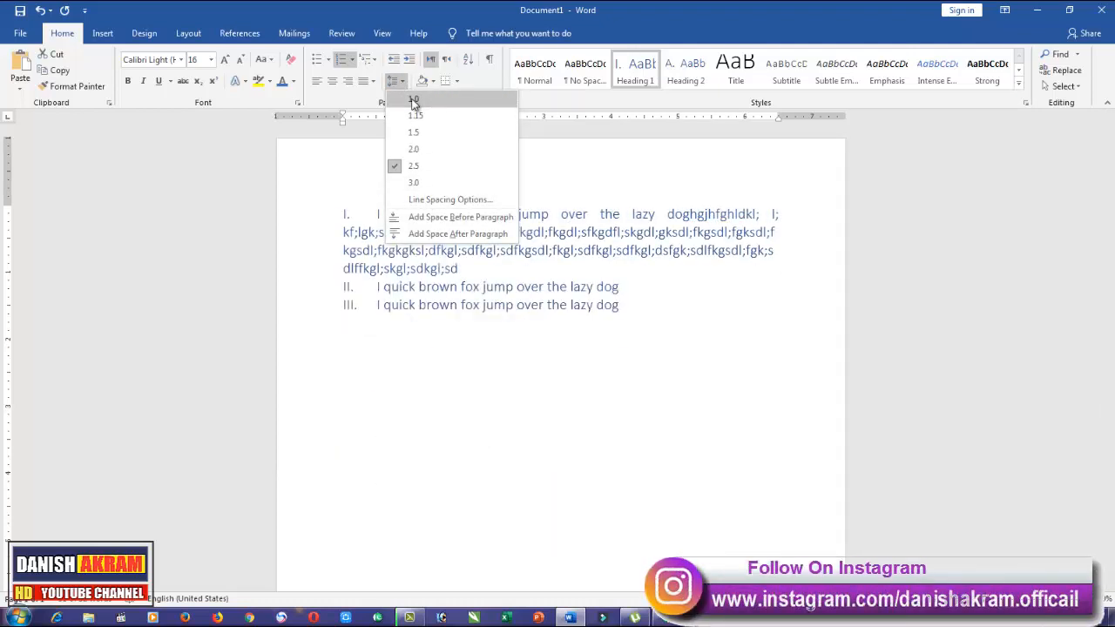
left_click(413, 100)
key("ctrl+a")
left_click(394, 81)
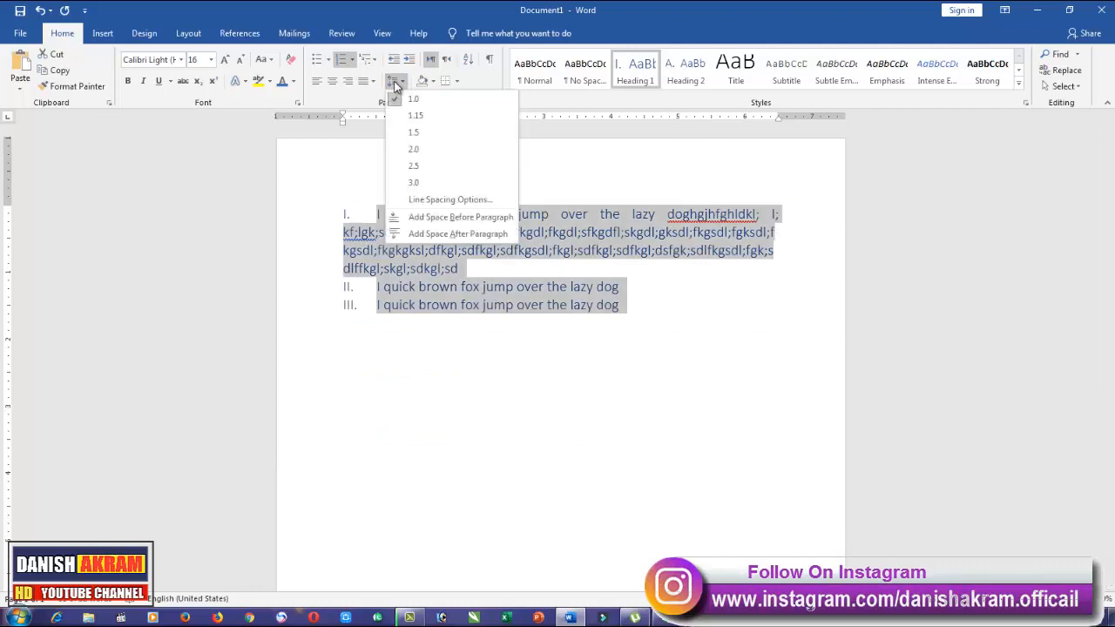
left_click(397, 83)
left_click(394, 81)
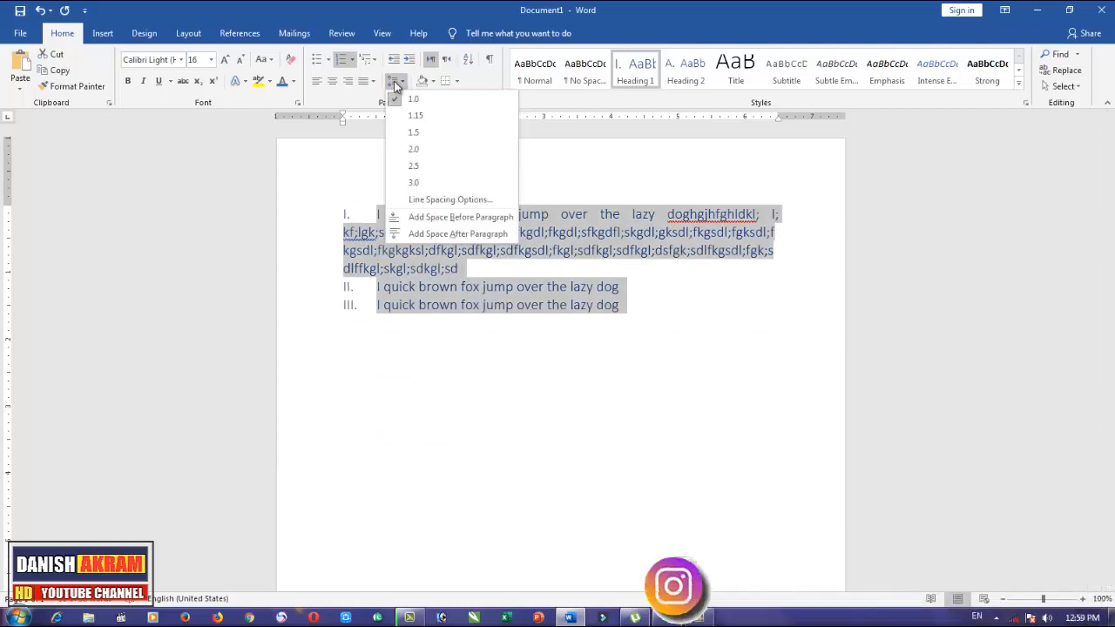
left_click(394, 83)
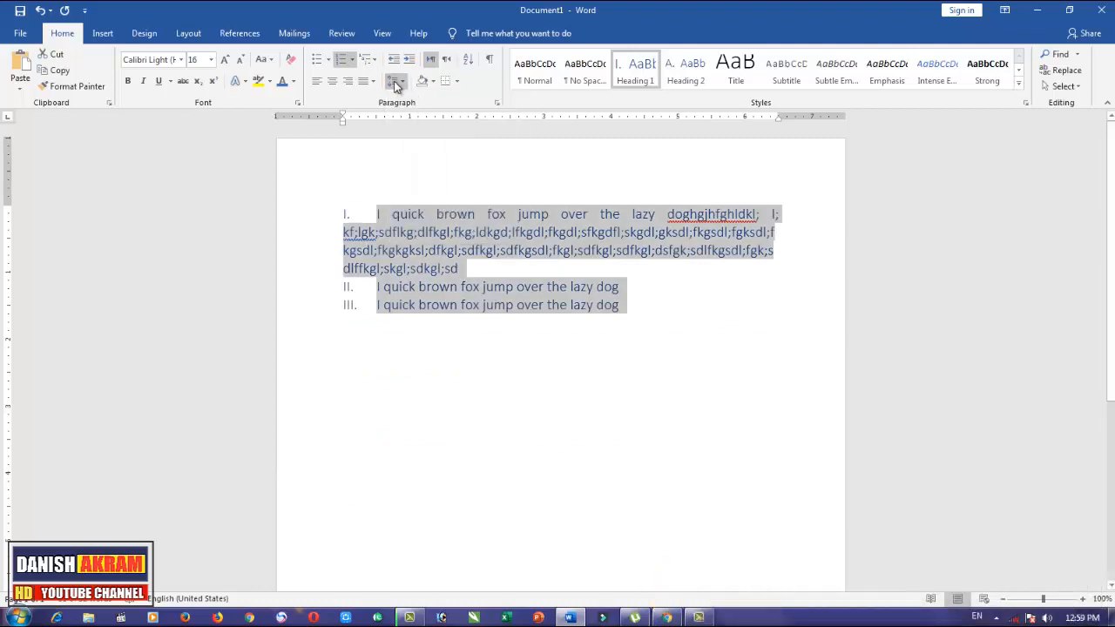
Toggle the list's text direction between right-to-left and left-to-right twice, ending with left-to-right
left_click(445, 65)
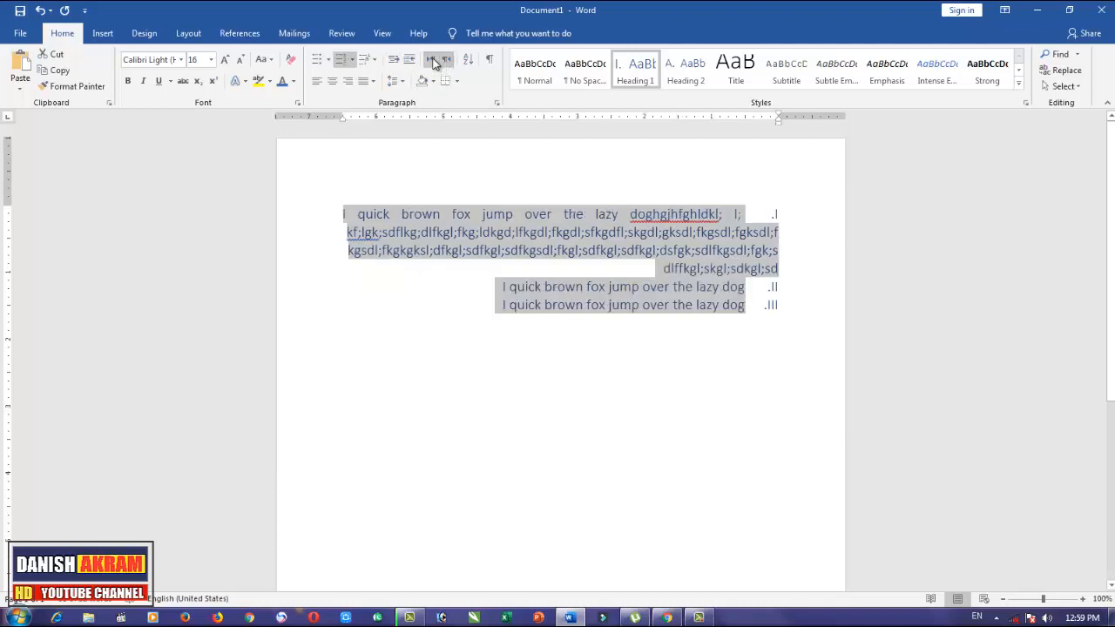
left_click(432, 60)
left_click(445, 65)
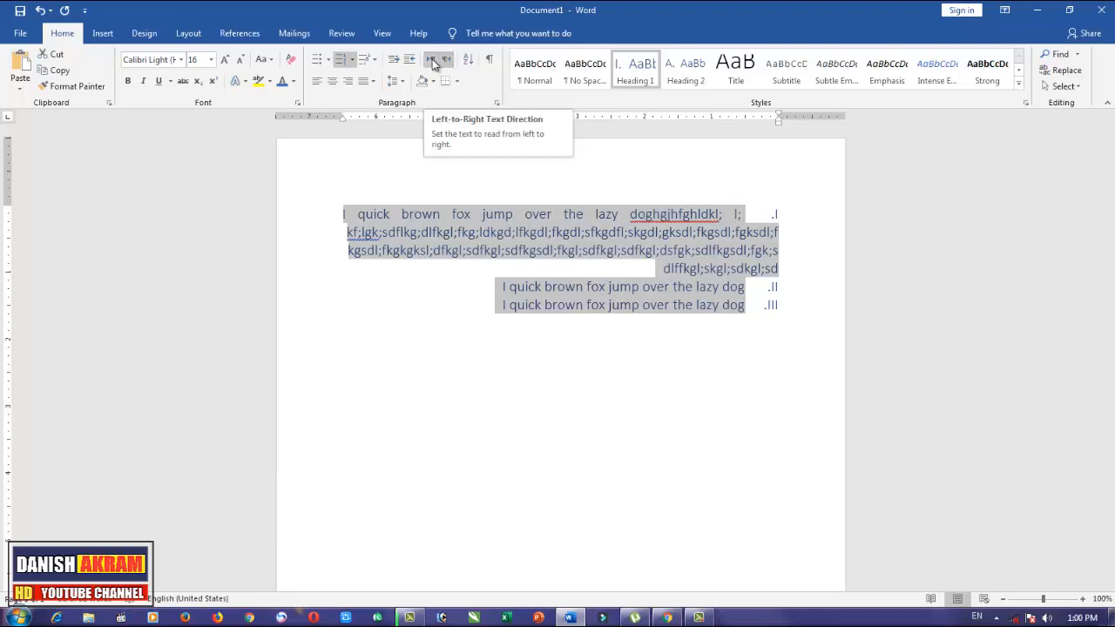
left_click(432, 60)
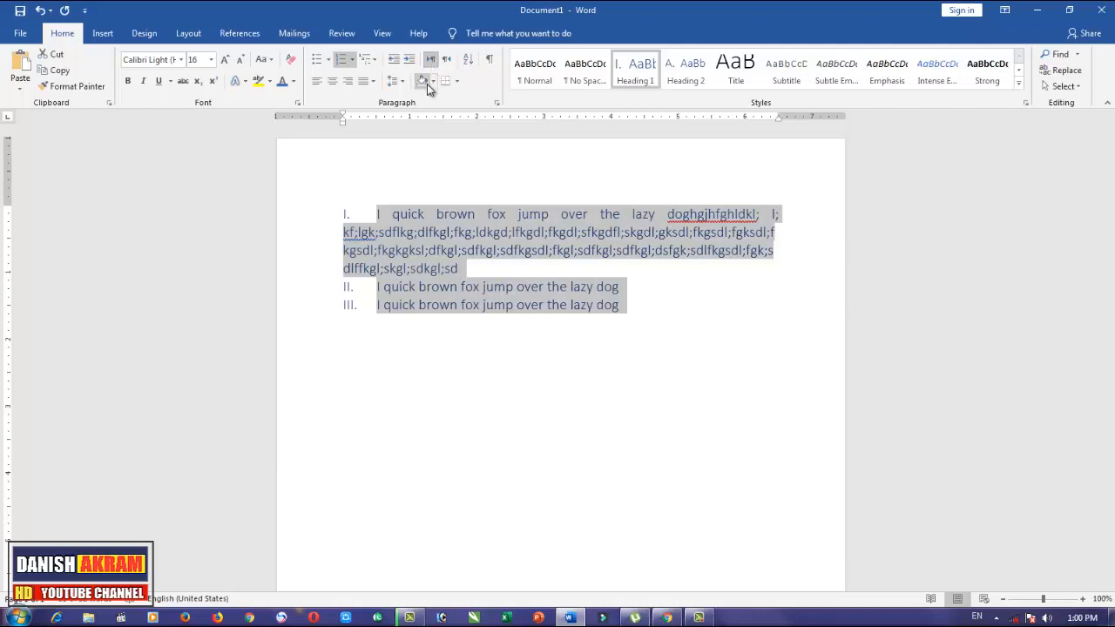
Apply a light green theme colour as shading to the whole selected list
left_click(433, 83)
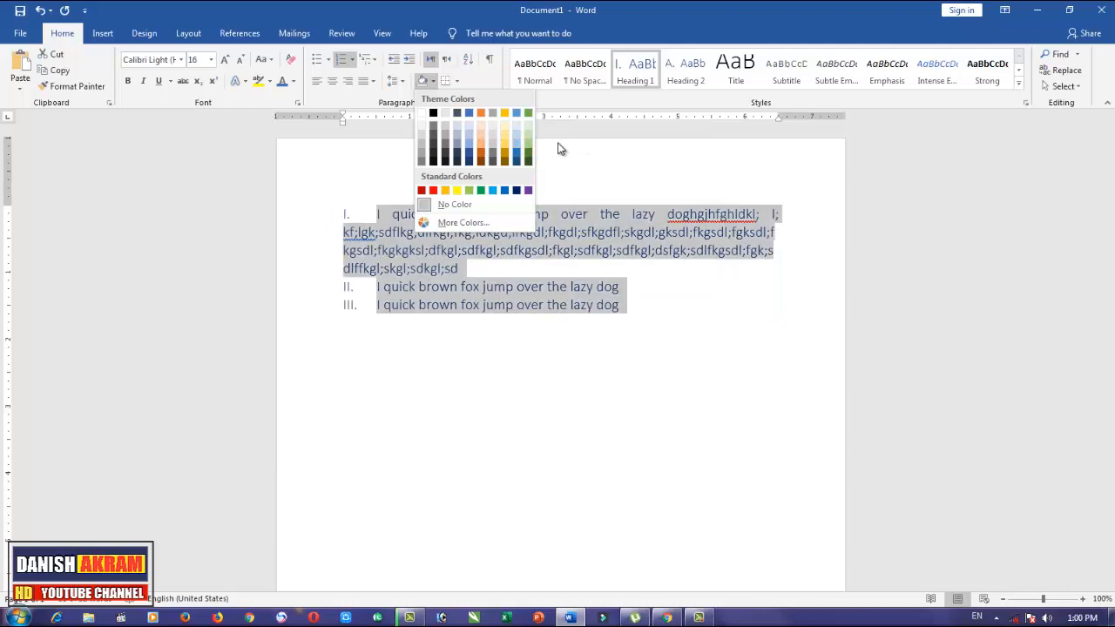
left_click(528, 142)
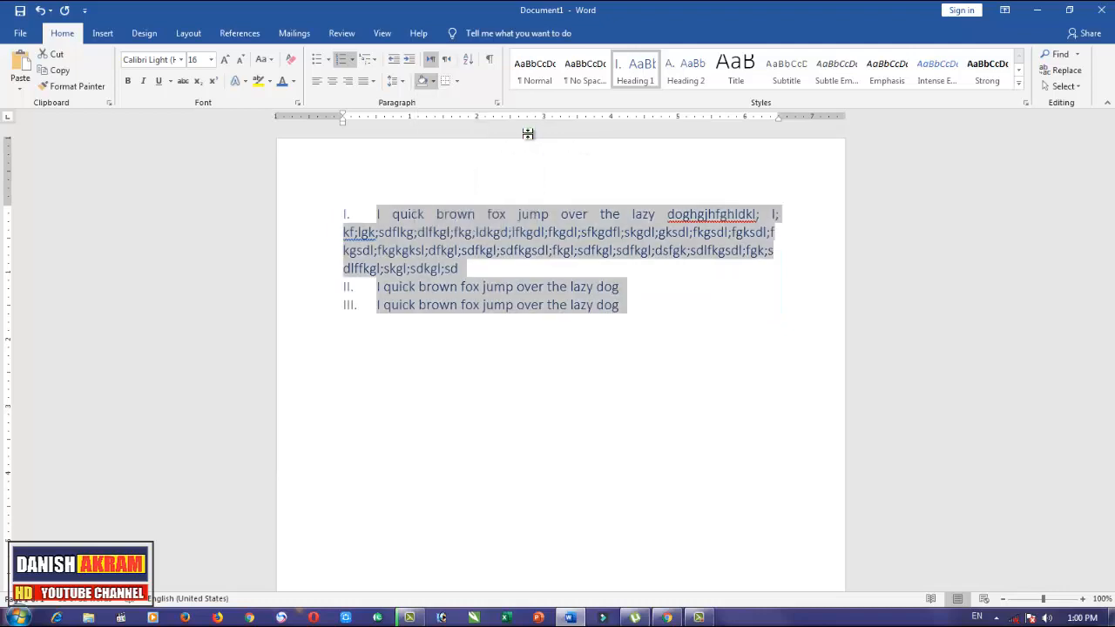
left_click(398, 84)
left_click(423, 84)
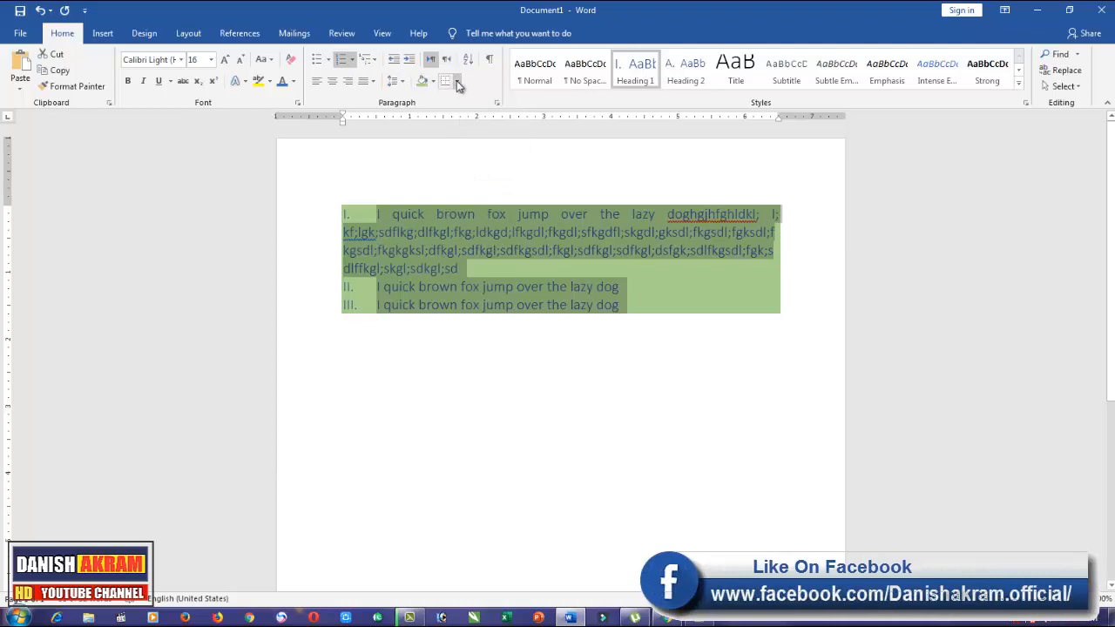
Apply all borders to the shaded list and remove them again with the No Border option
left_click(457, 82)
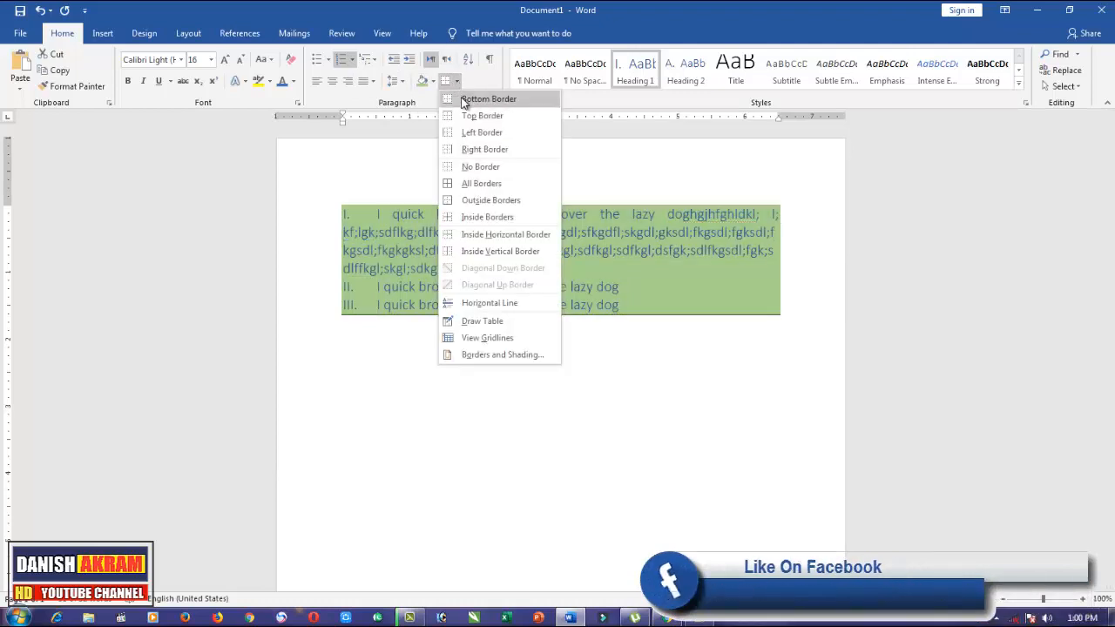
left_click(446, 84)
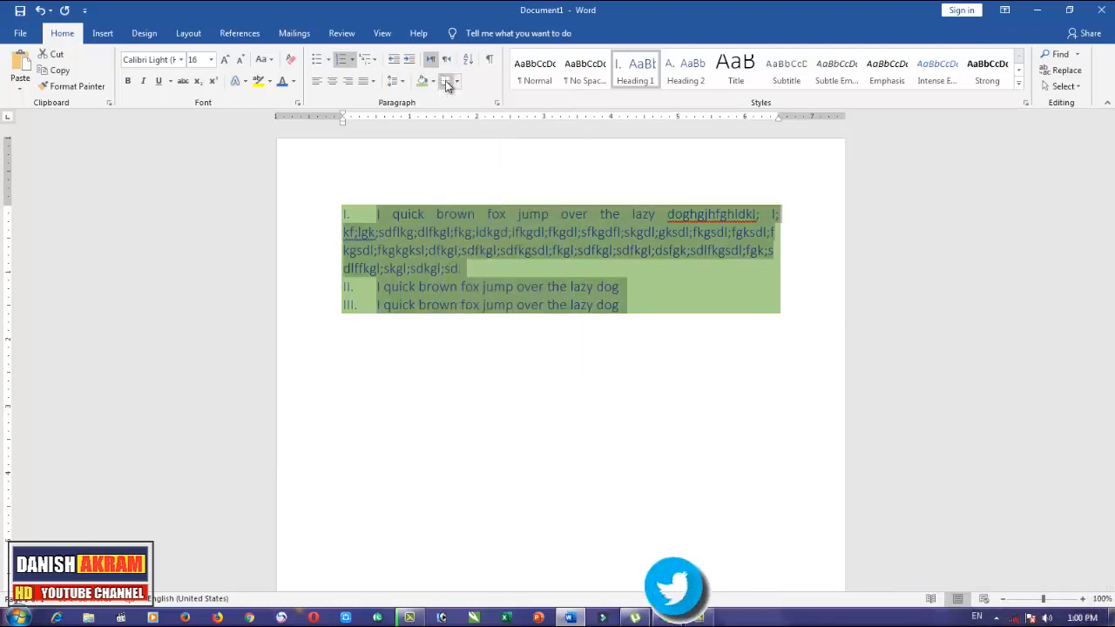
left_click(457, 81)
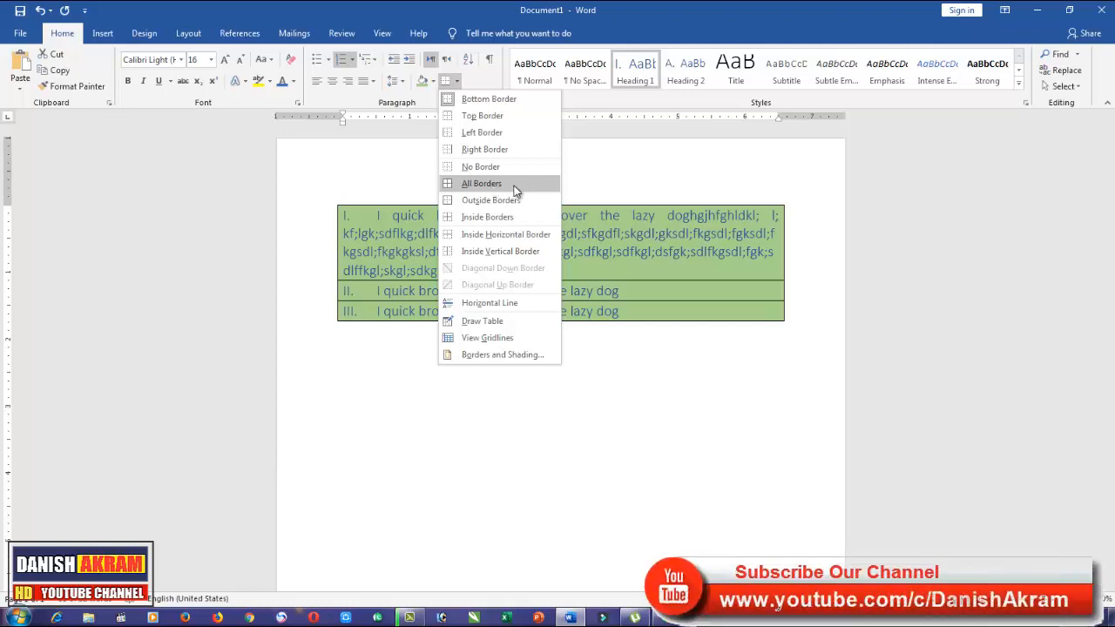
left_click(514, 190)
key("ctrl+a")
left_click(455, 81)
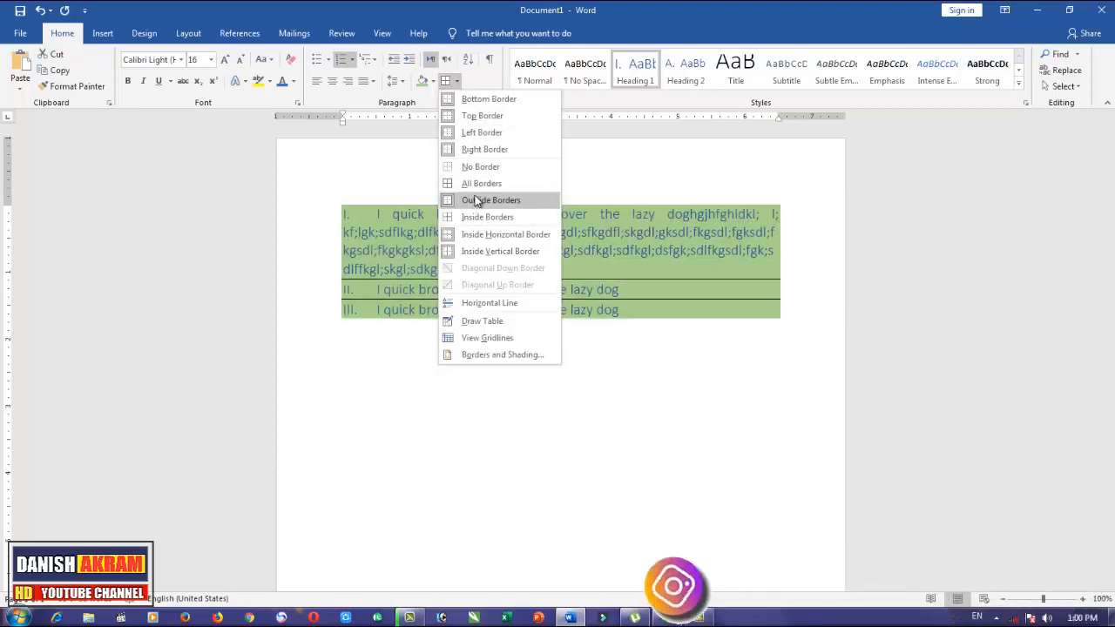
left_click(480, 166)
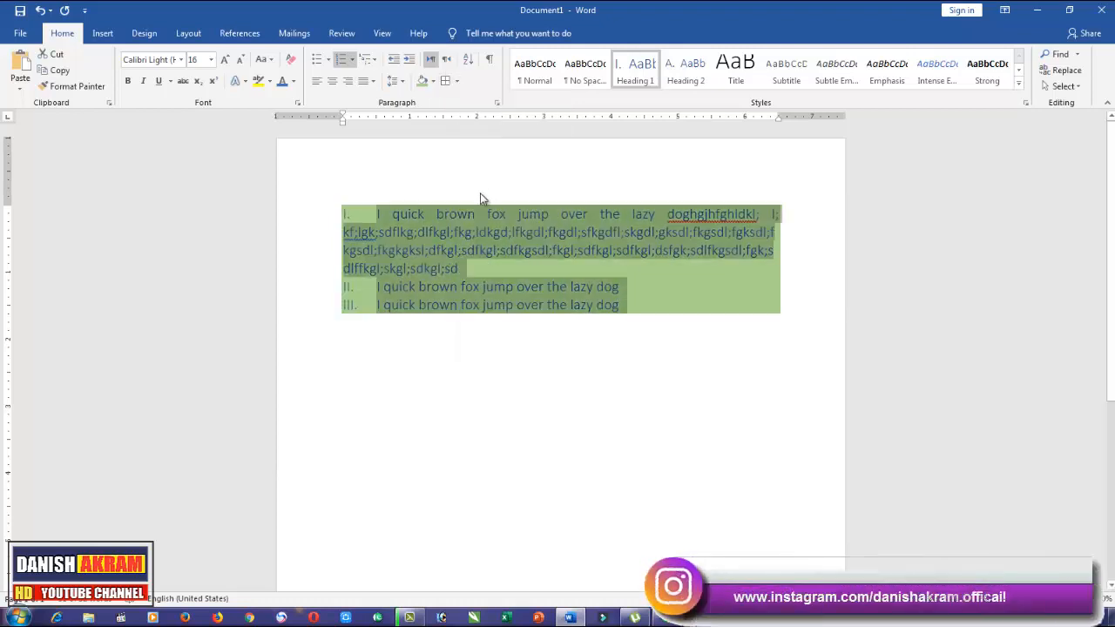
Put a custom box border with a zigzag-patterned line style around the whole list, applied to the paragraphs
left_click(649, 294)
left_click_drag(621, 304, 361, 186)
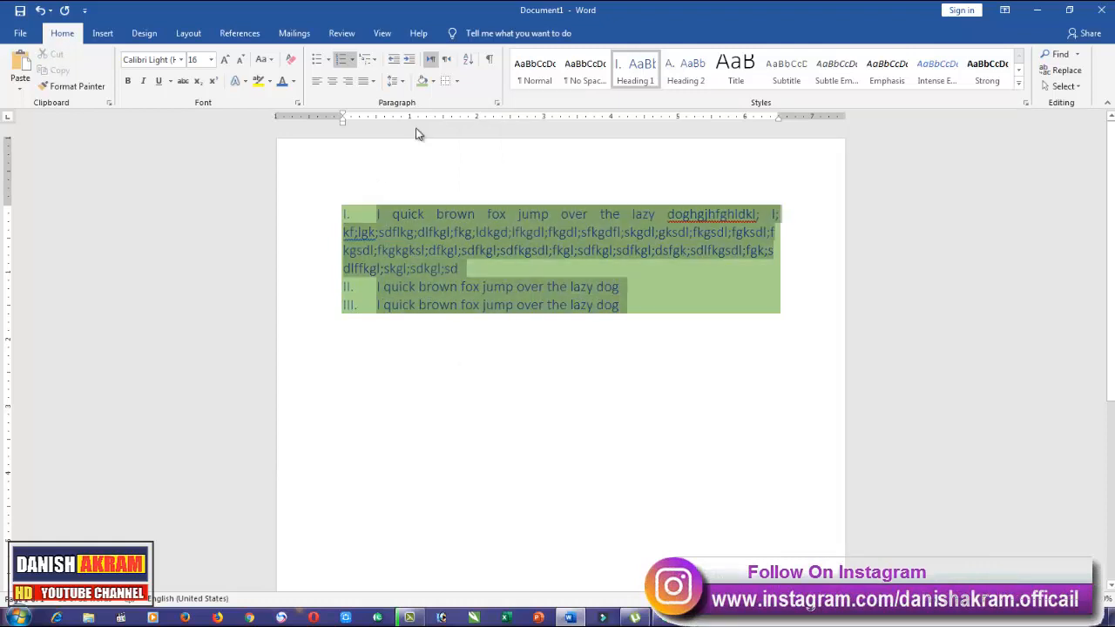
left_click(455, 81)
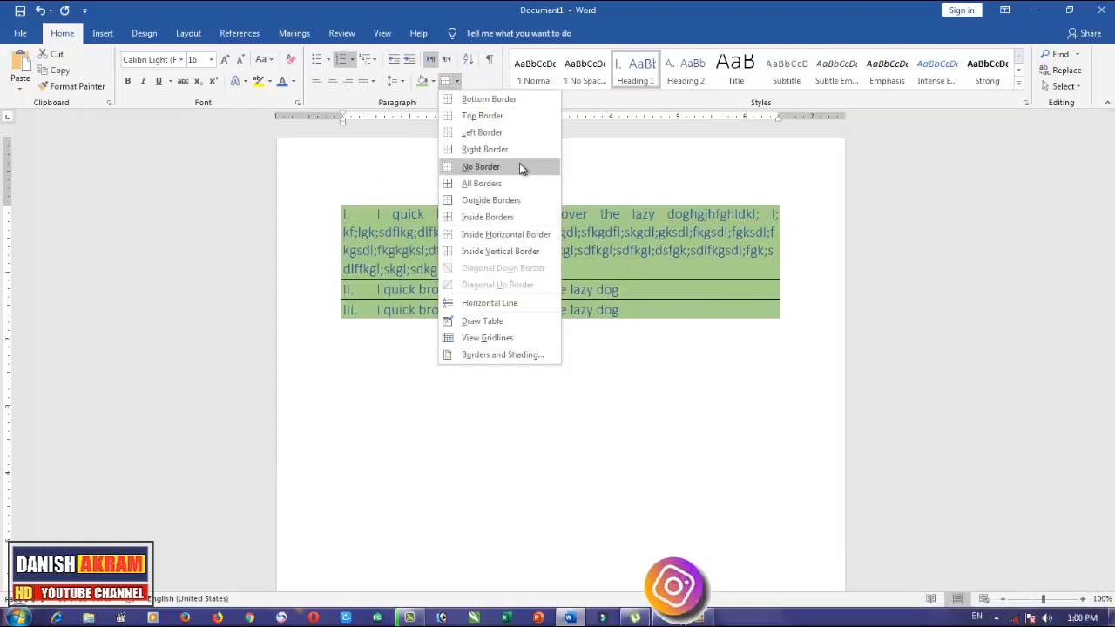
left_click(503, 354)
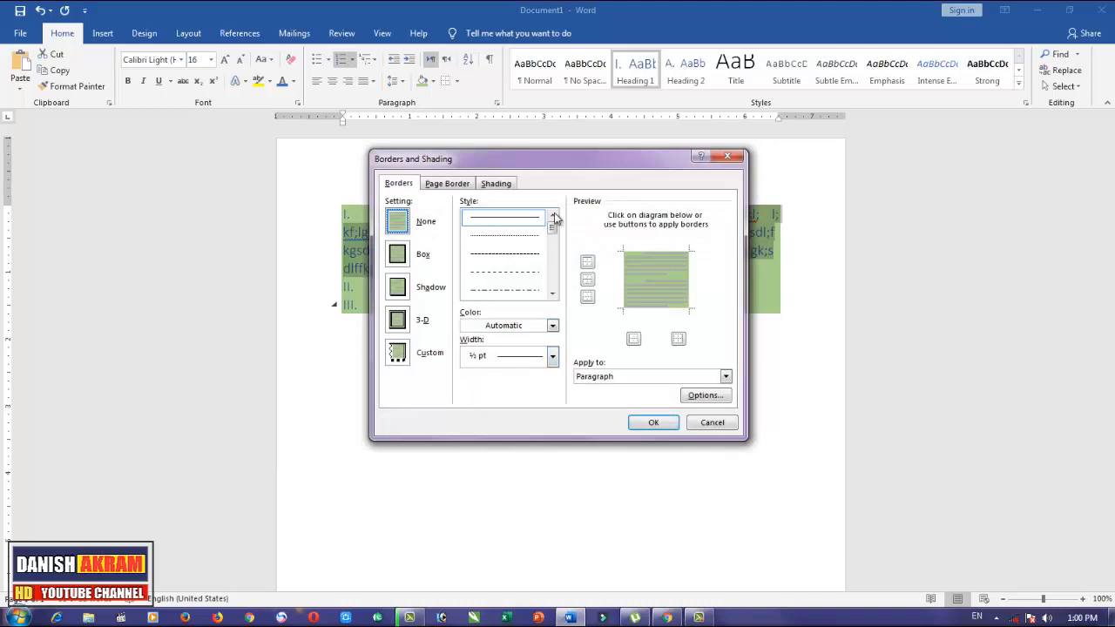
scroll(552, 231, "down", 5)
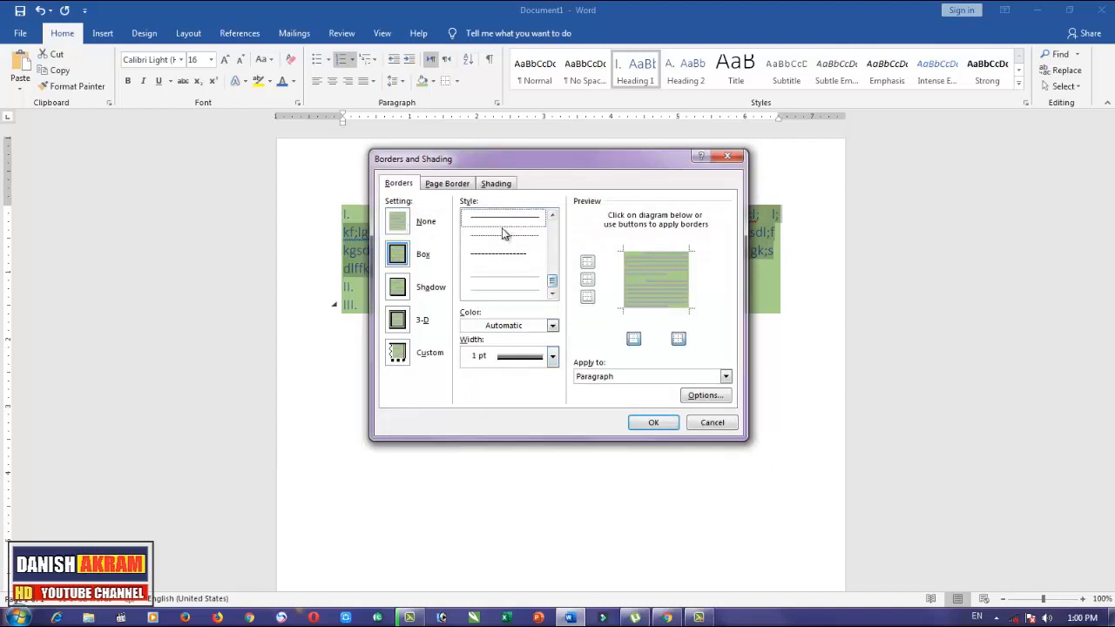
left_click(504, 290)
left_click(654, 420)
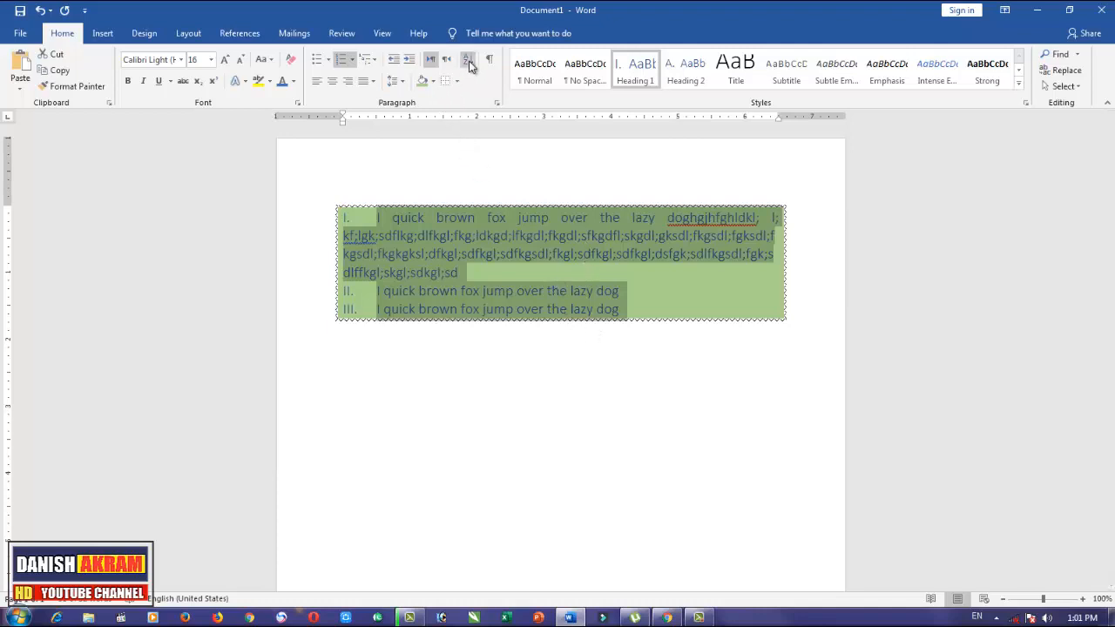
Replace the bordered list with three names on separate lines, followed by several empty lines
key("Delete")
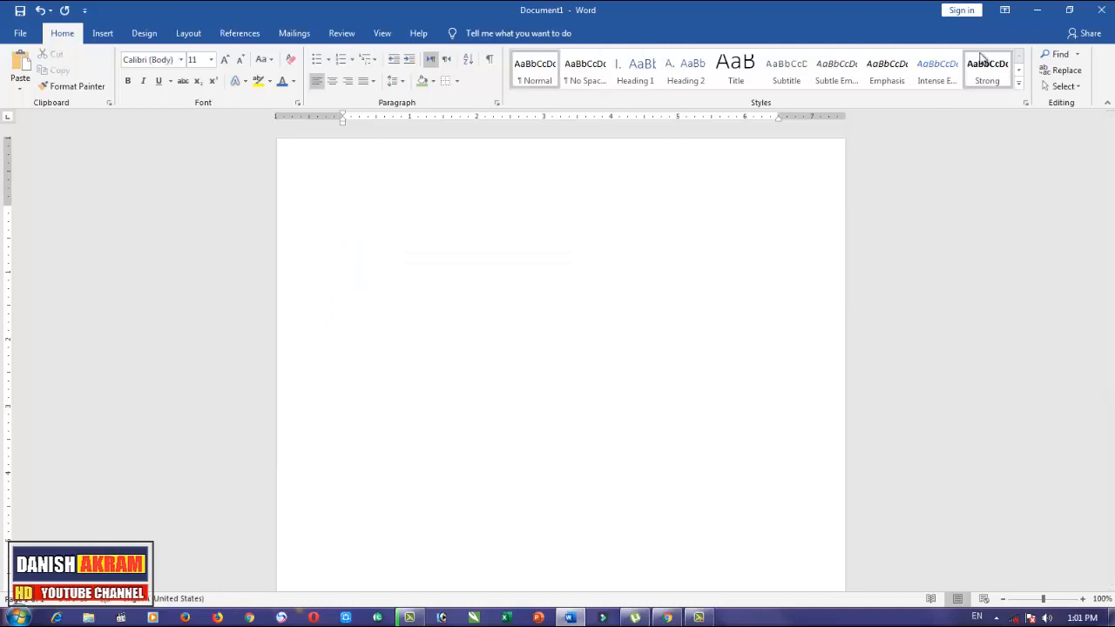
type("d")
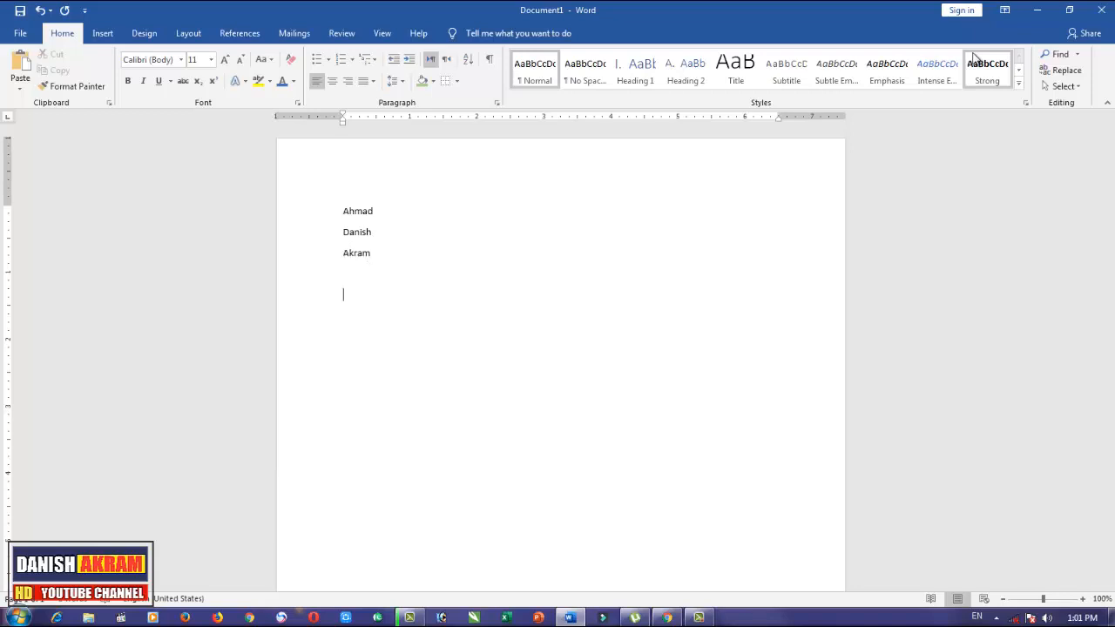
Sort all the name paragraphs as text in ascending order and re-sort them in descending order
key("ctrl+a")
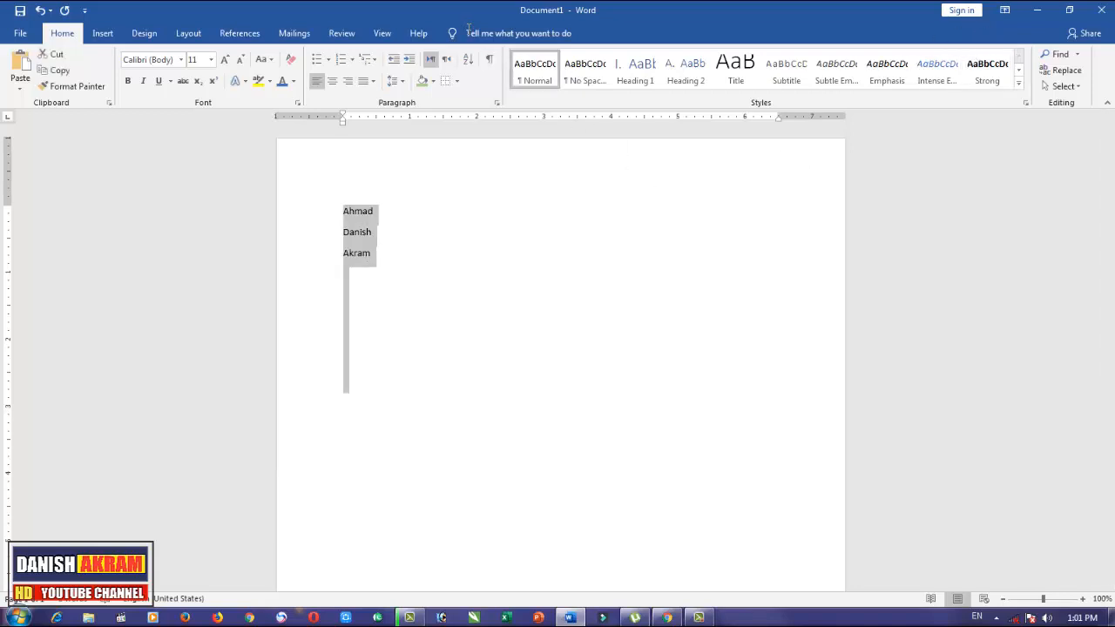
left_click(468, 61)
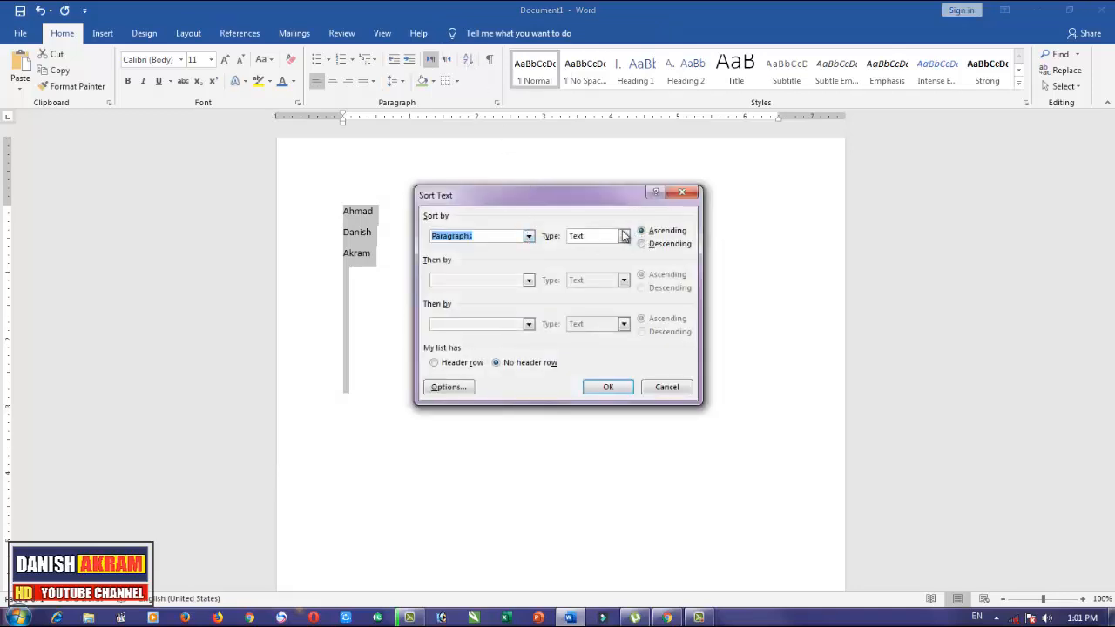
left_click(608, 386)
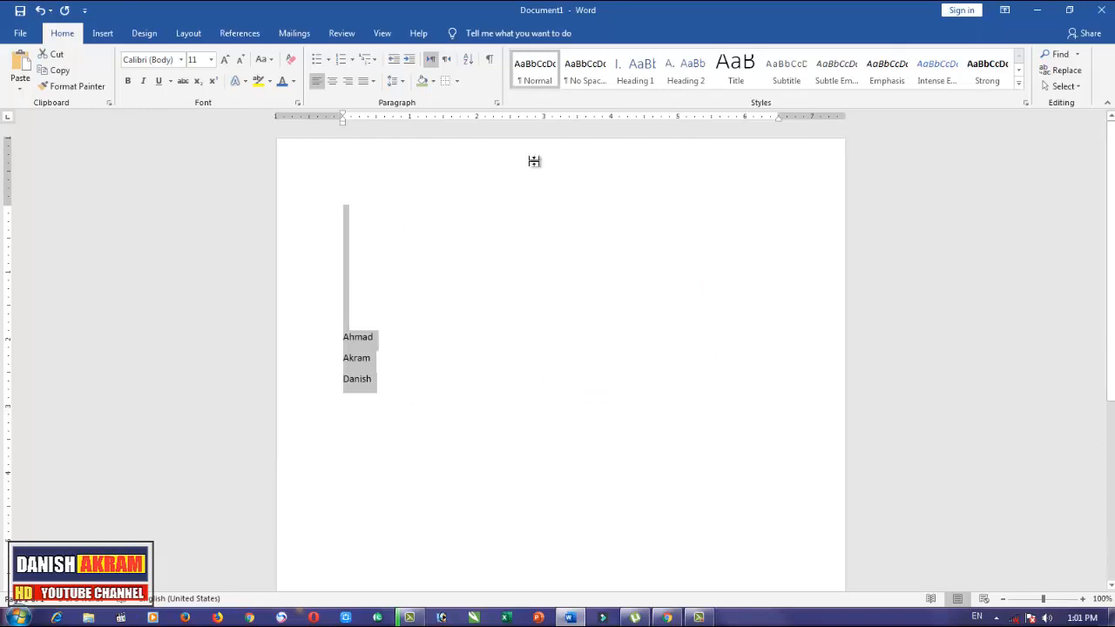
left_click(469, 62)
left_click(643, 243)
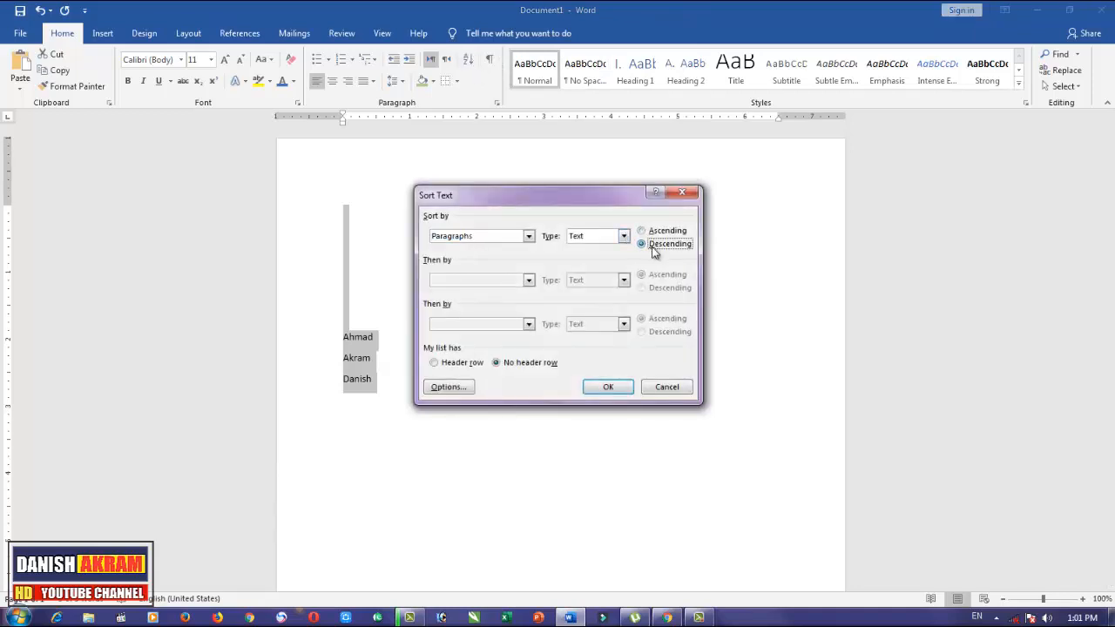
left_click(607, 387)
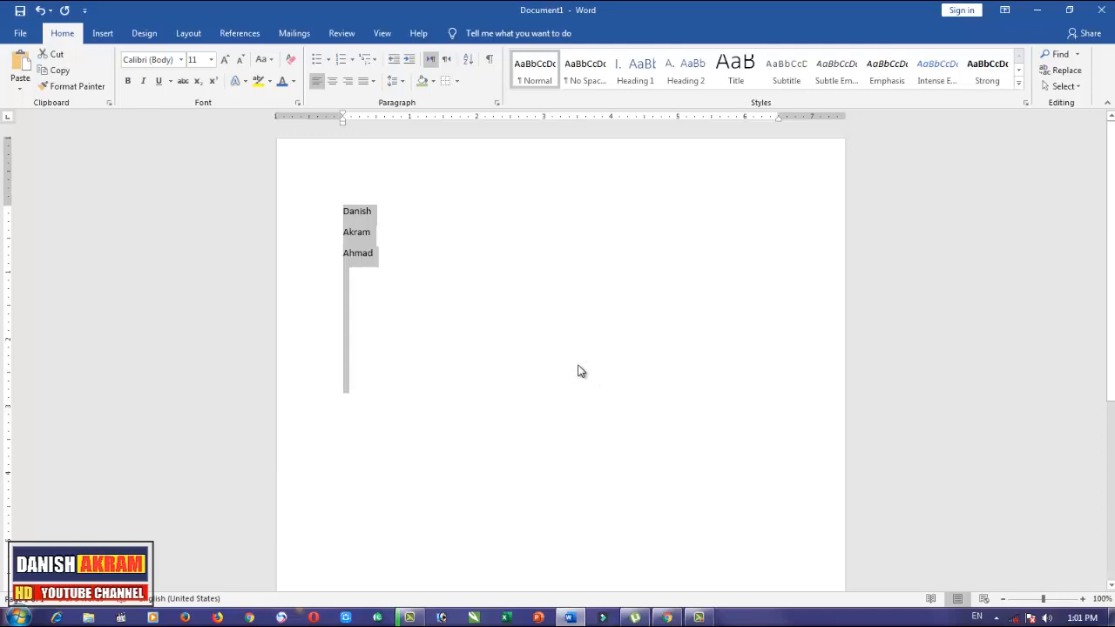
Switch the sort order of the names to ascending once more and return it to descending
left_click(470, 59)
left_click(649, 232)
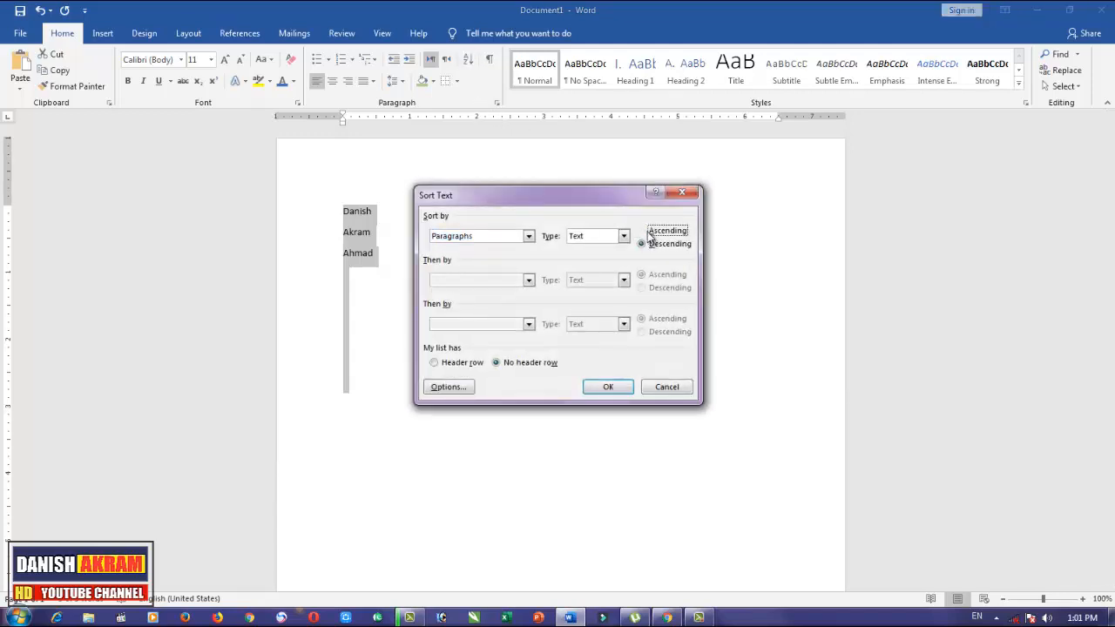
left_click(619, 392)
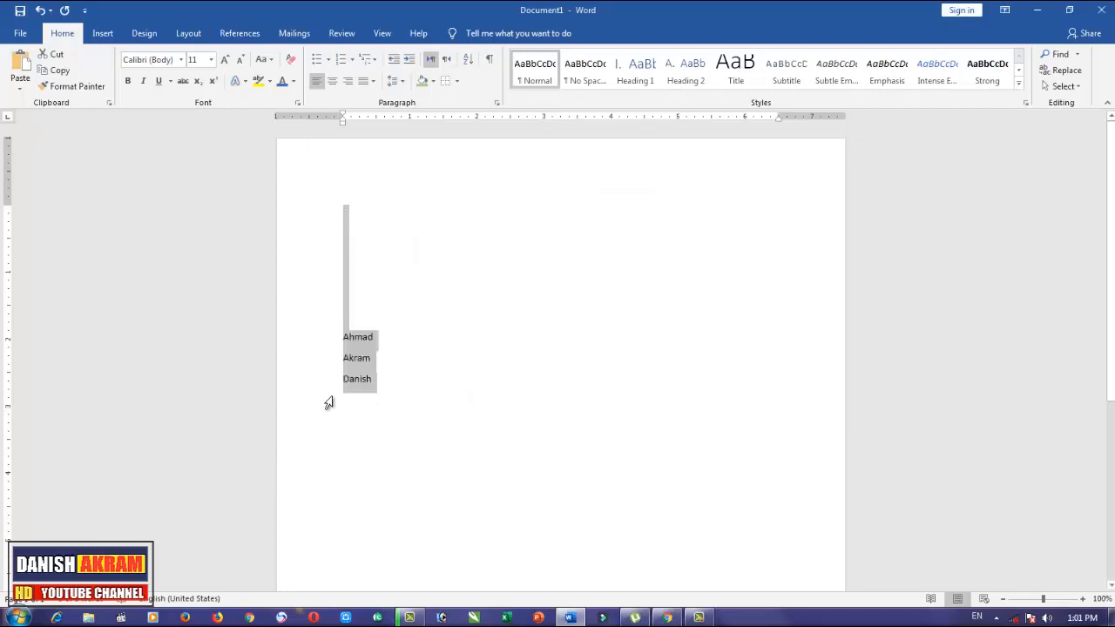
left_click(466, 61)
left_click(655, 246)
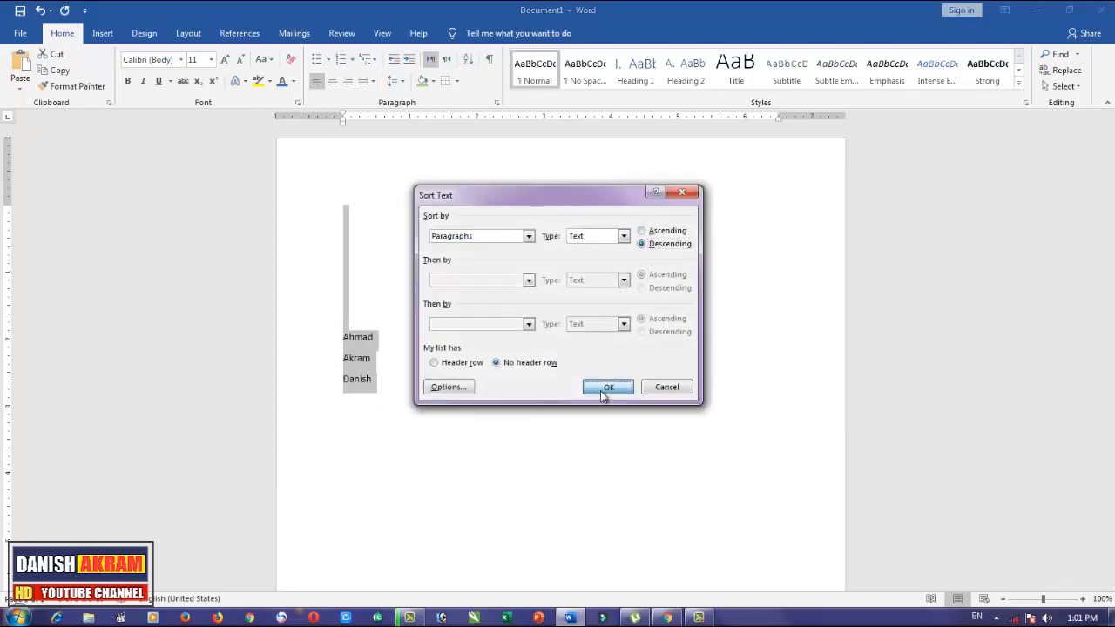
left_click(603, 390)
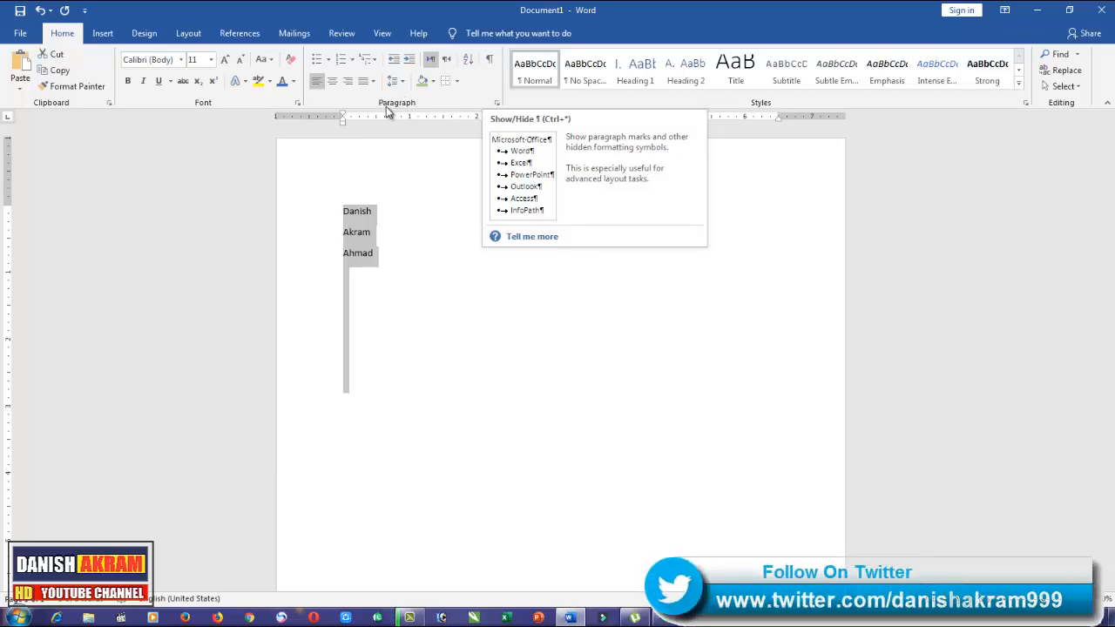
left_click(388, 262)
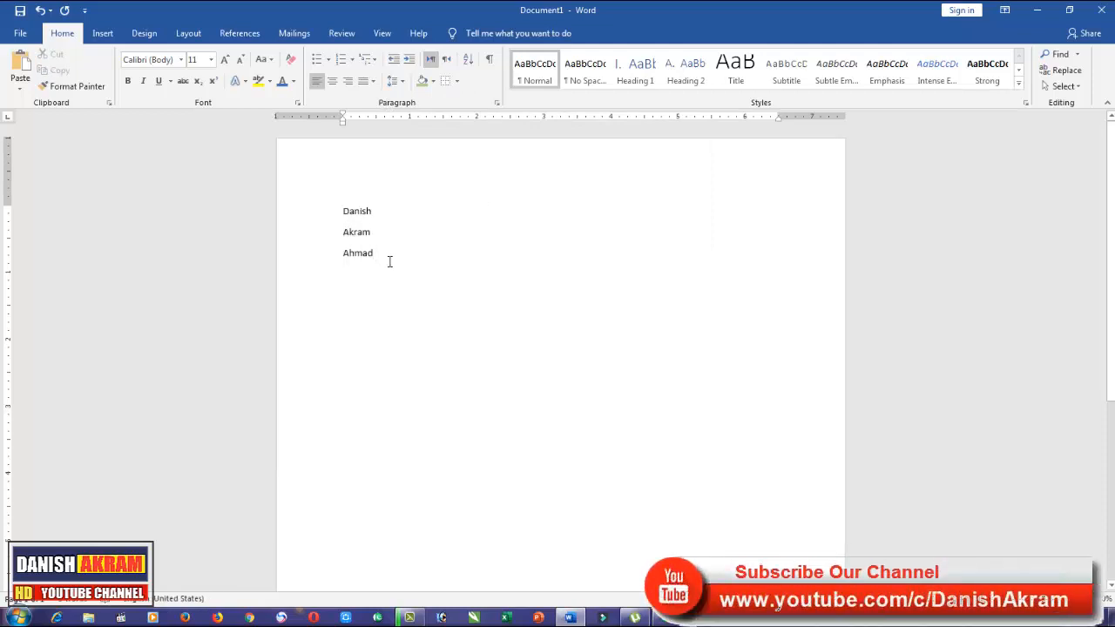
triple_click(319, 221)
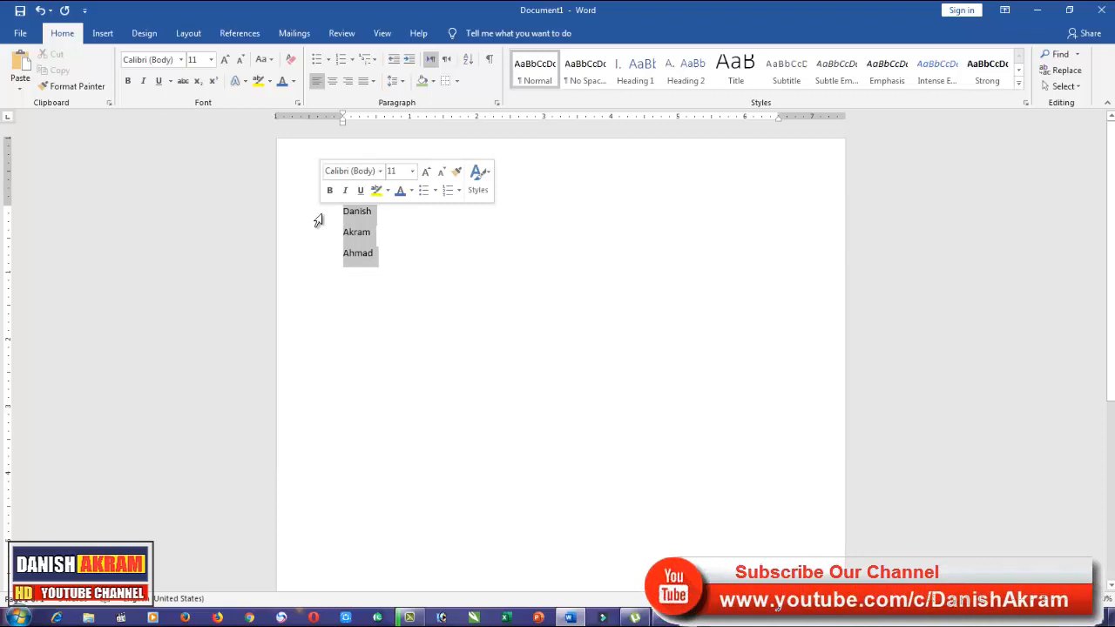
left_click(438, 271)
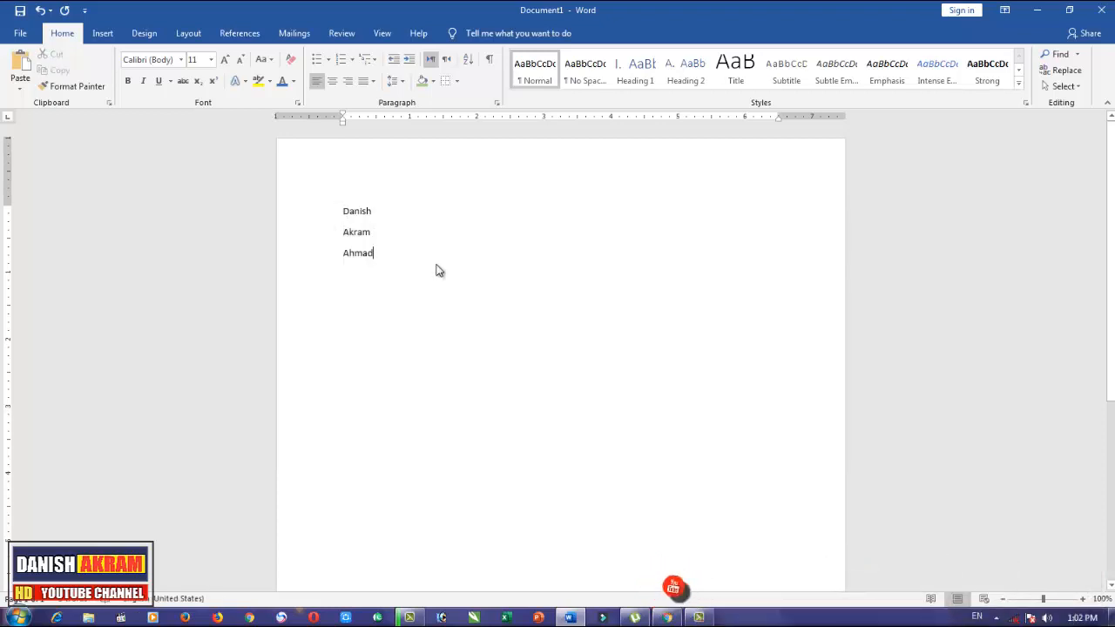